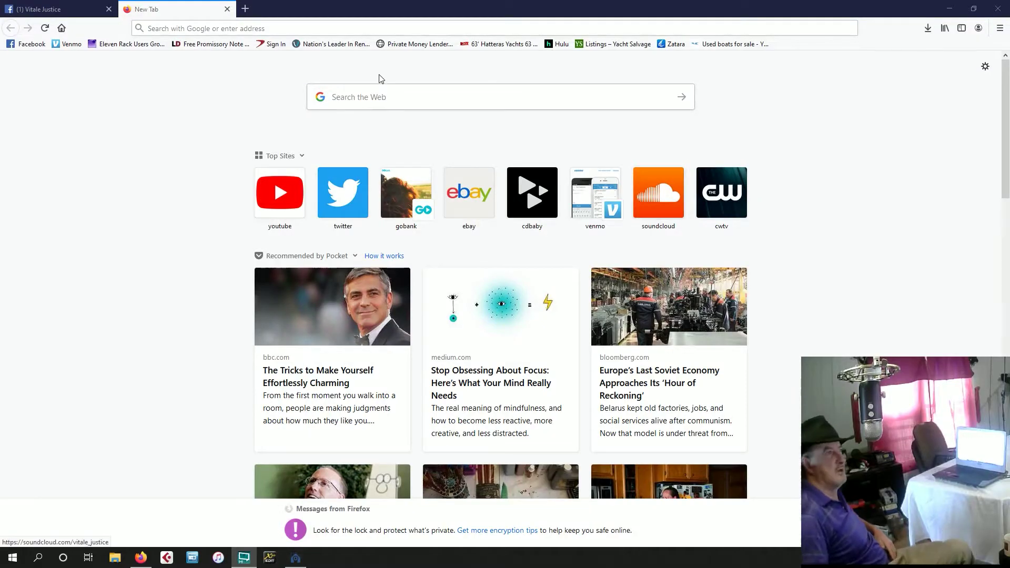
Search the web for "Nvidia Patch" and open the keylase/nvidia-patch repository on GitHub.
{"action": "left_click", "coordinate": [363, 101]}
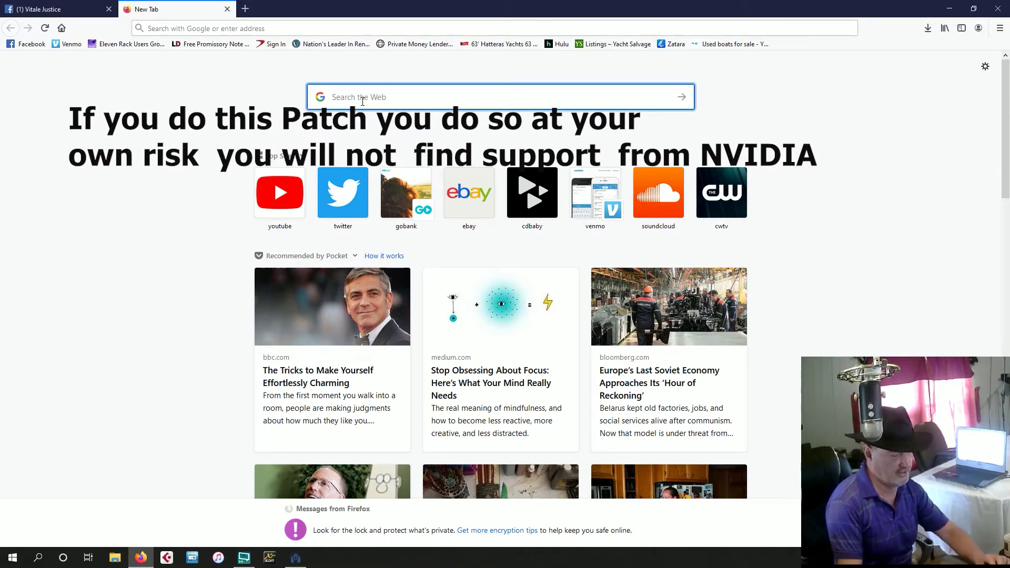
{"action": "type", "text": "Nv"}
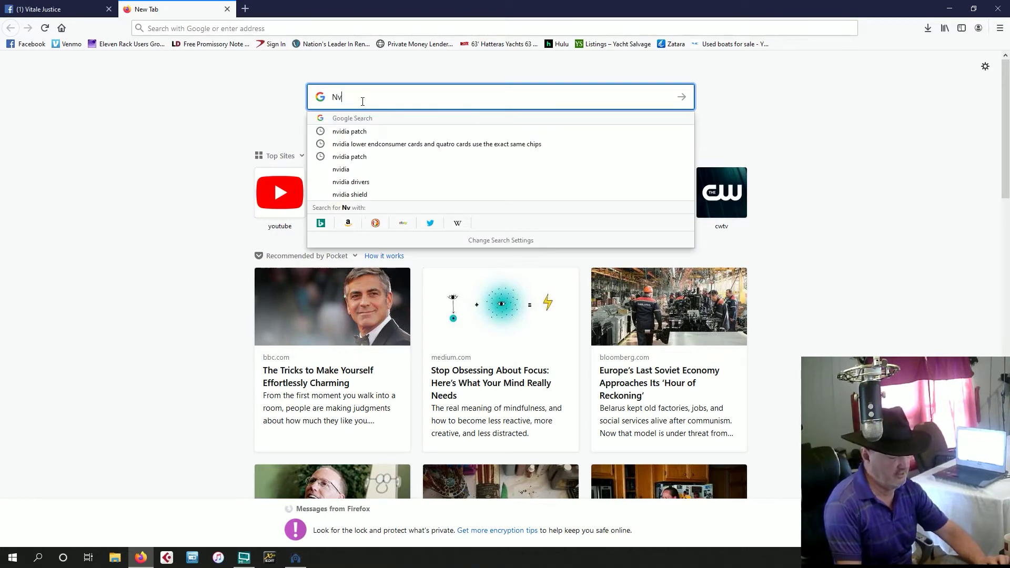
{"action": "type", "text": "idia "}
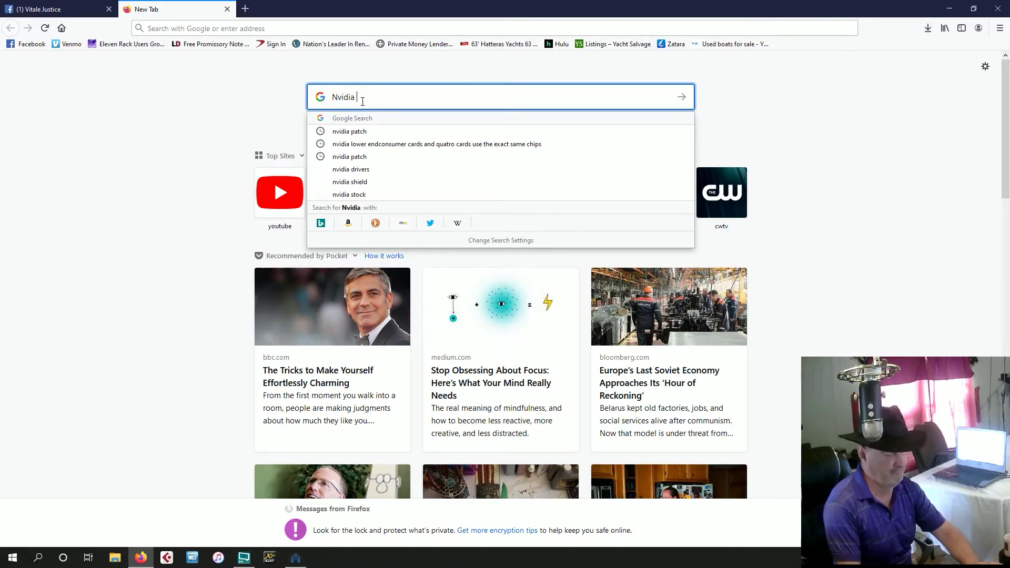
{"action": "type", "text": "Patch"}
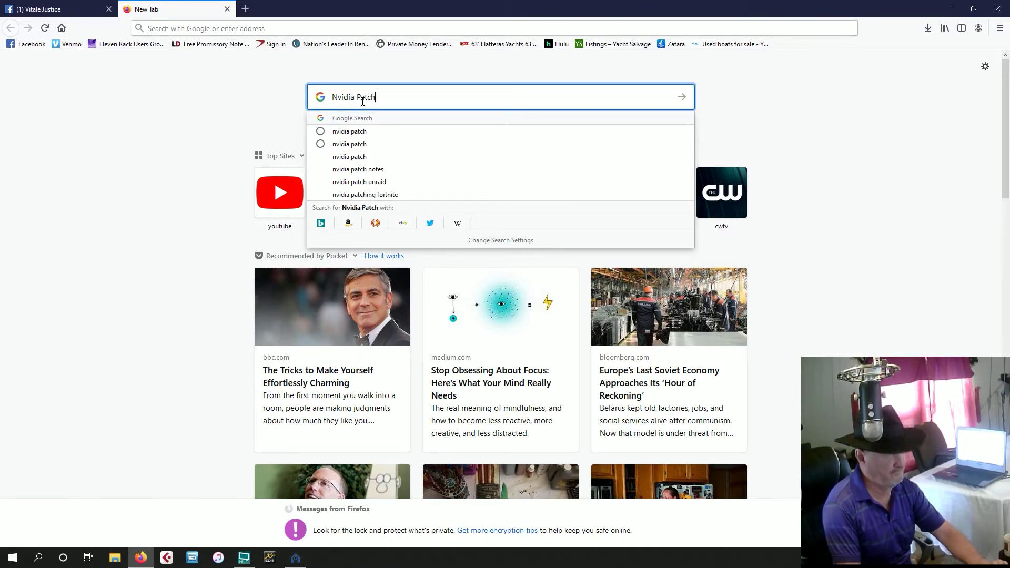
{"action": "key", "text": "Return"}
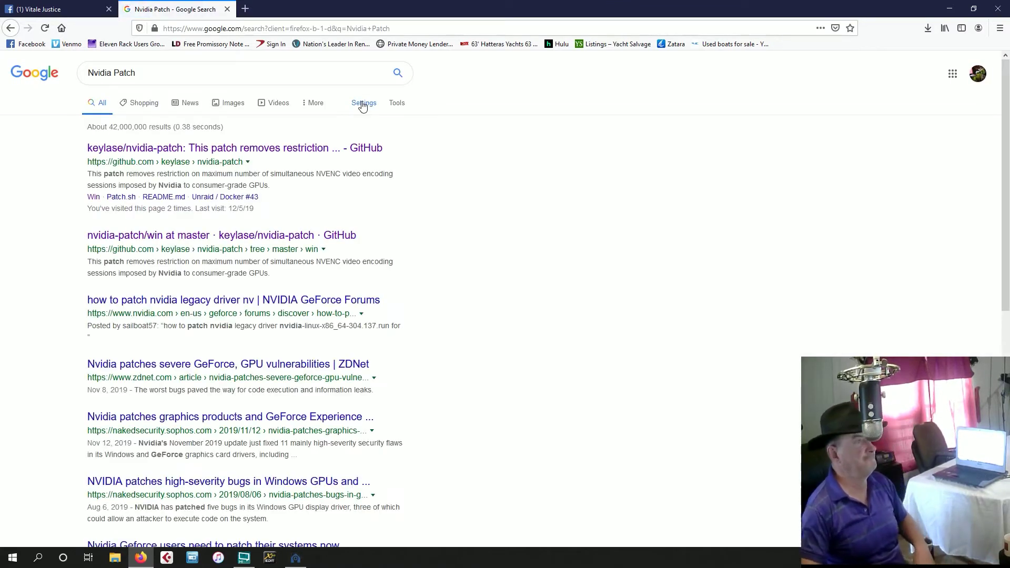
{"action": "left_click", "coordinate": [151, 153]}
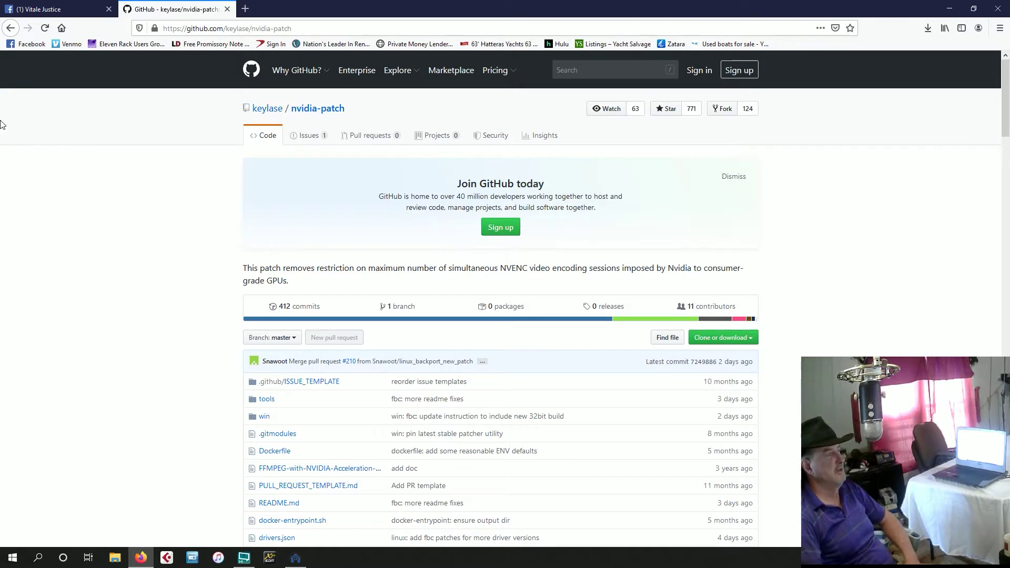
Open the Windows support directory of the patch from the link in the repository's README.
{"action": "scroll", "coordinate": [160, 208], "scroll_direction": "down", "scroll_amount": 2}
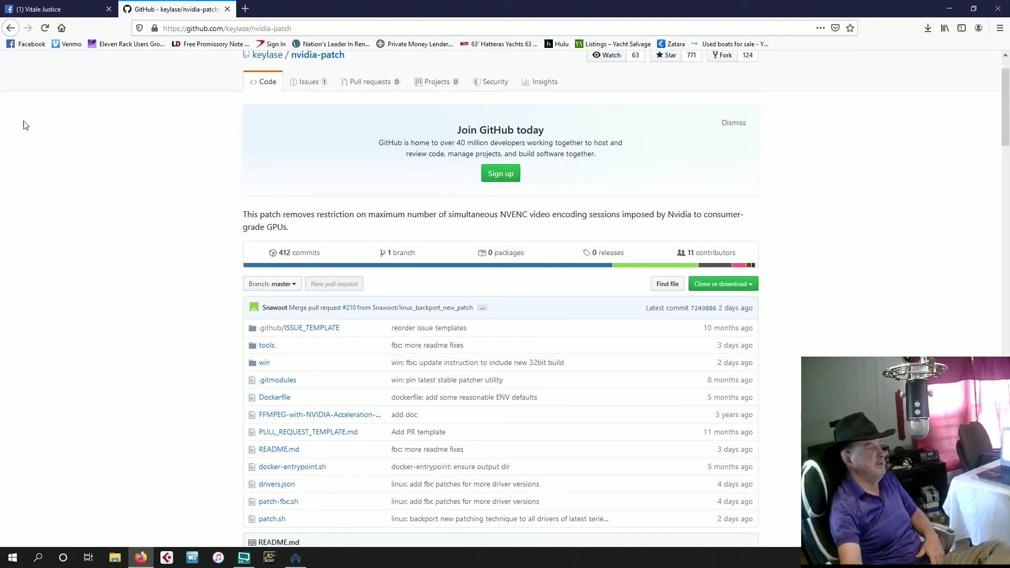
{"action": "scroll", "coordinate": [153, 164], "scroll_direction": "down", "scroll_amount": 8}
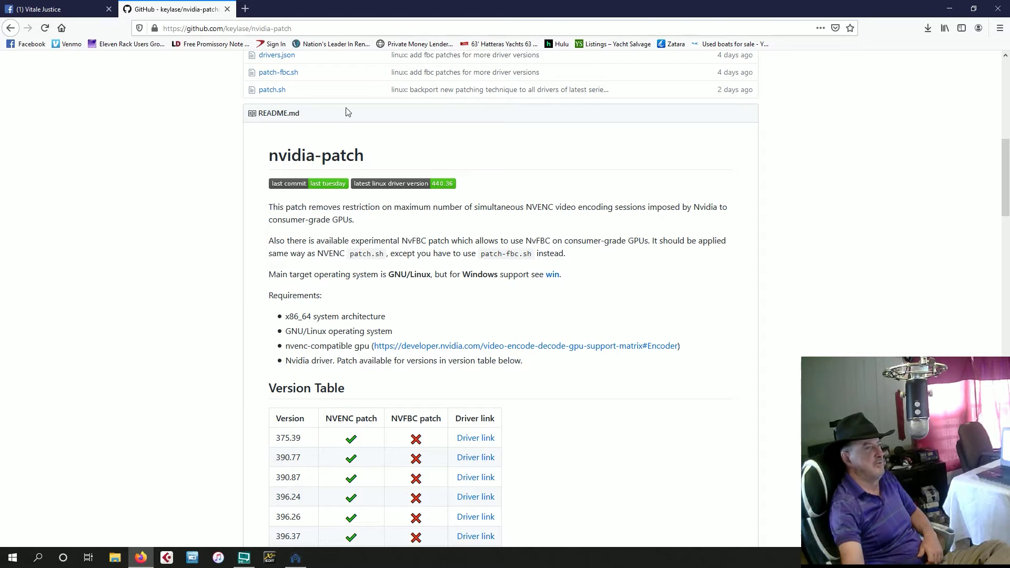
{"action": "left_click", "coordinate": [552, 275]}
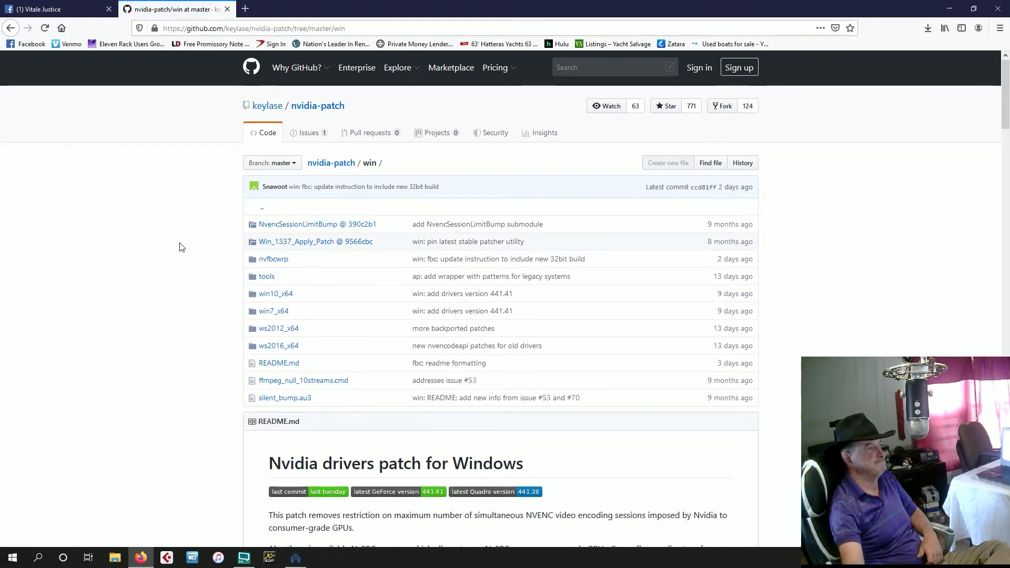
Examine the Windows patch page: its file list, requirements, step-by-step guide and the Windows 10 driver version table.
{"action": "scroll", "coordinate": [182, 246], "scroll_direction": "down", "scroll_amount": 5}
{"action": "scroll", "coordinate": [181, 247], "scroll_direction": "down", "scroll_amount": 3}
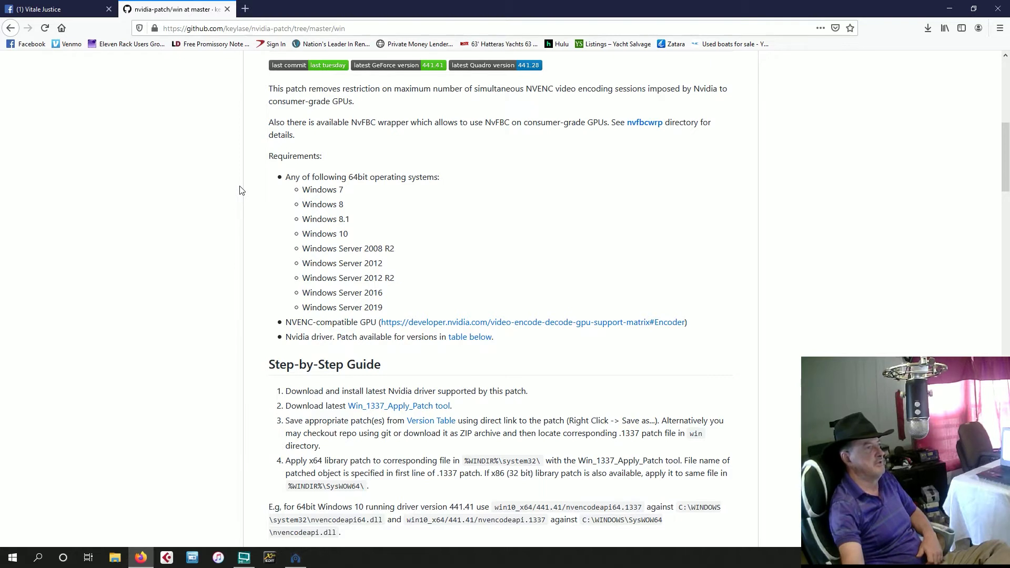
{"action": "scroll", "coordinate": [239, 190], "scroll_direction": "up", "scroll_amount": 2}
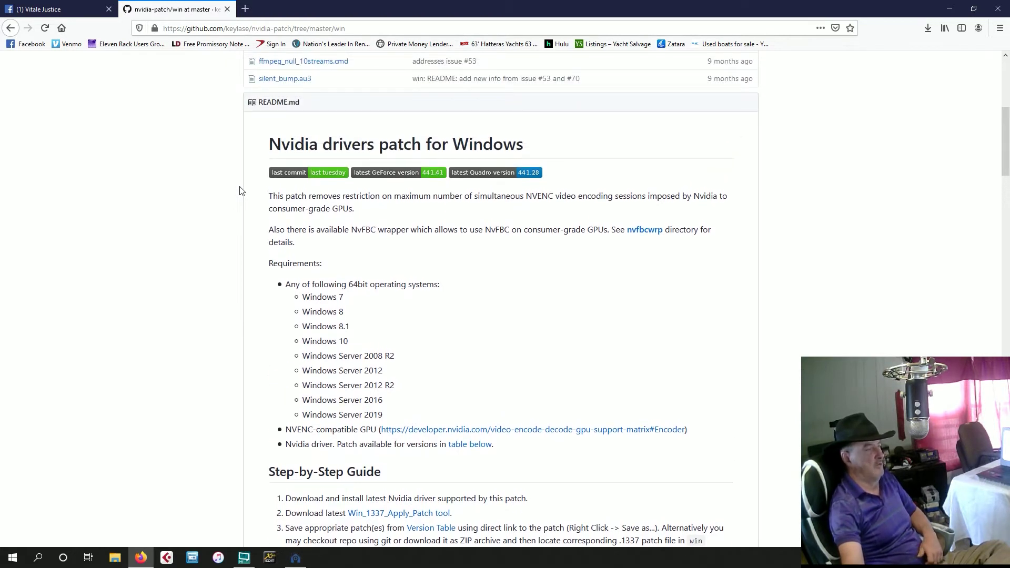
{"action": "scroll", "coordinate": [239, 191], "scroll_direction": "up", "scroll_amount": 2}
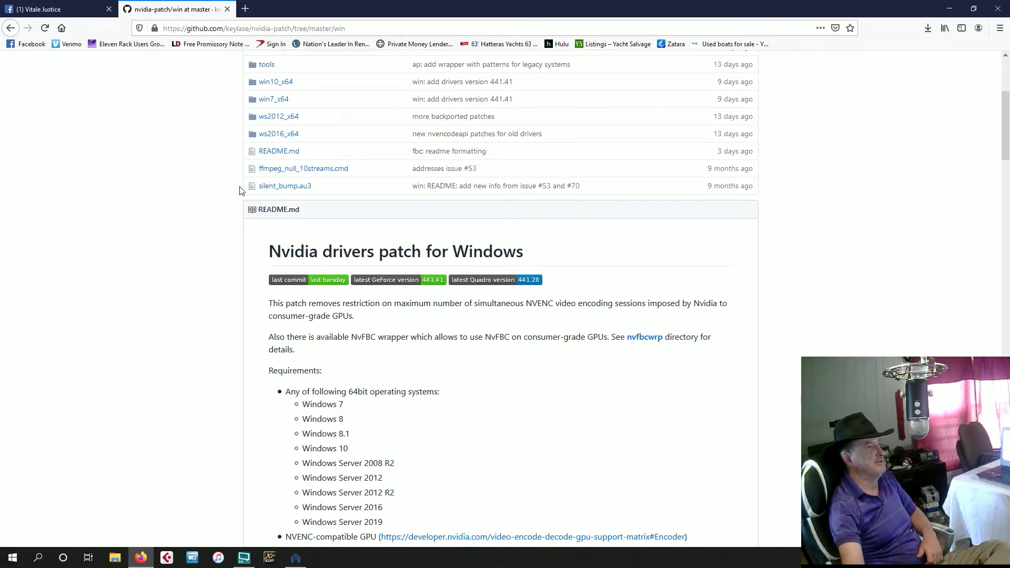
{"action": "scroll", "coordinate": [239, 191], "scroll_direction": "up", "scroll_amount": 3}
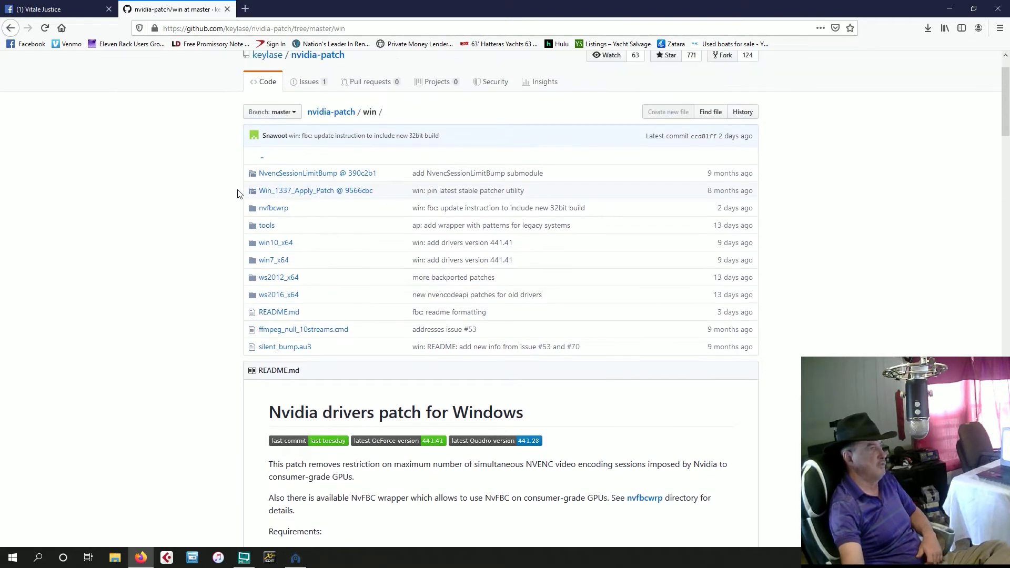
{"action": "scroll", "coordinate": [240, 194], "scroll_direction": "down", "scroll_amount": 1}
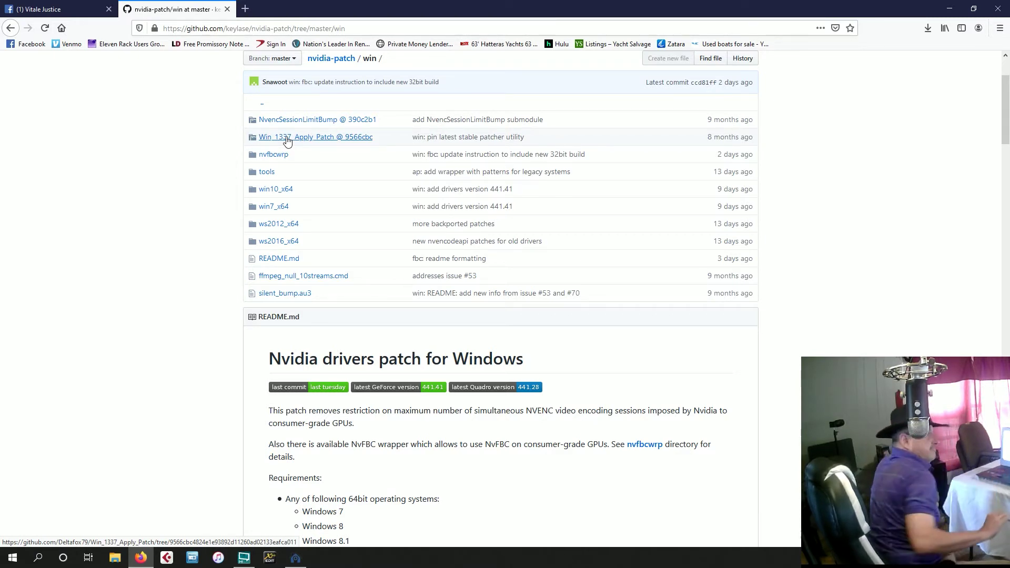
{"action": "scroll", "coordinate": [189, 287], "scroll_direction": "down", "scroll_amount": 20}
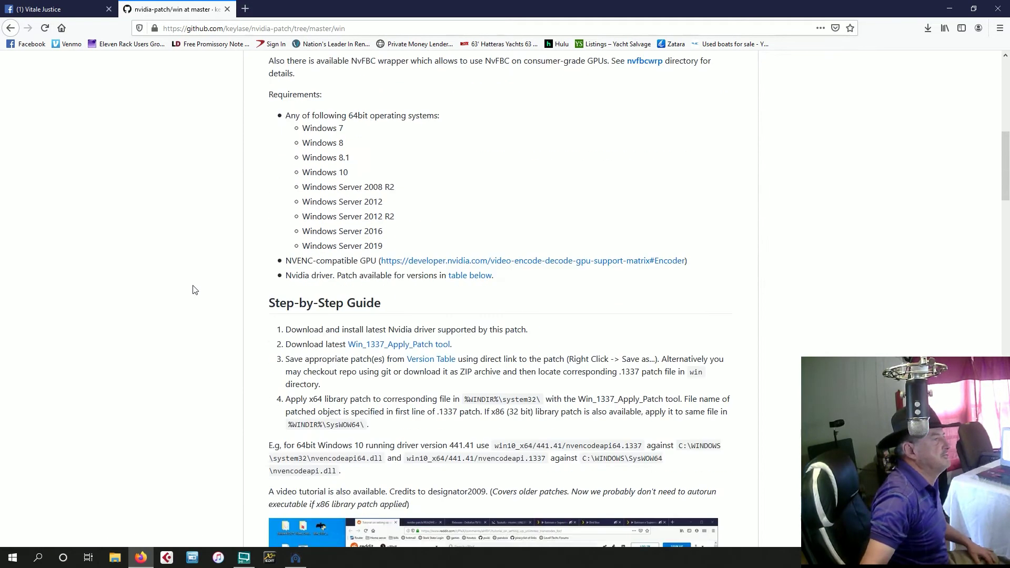
{"action": "scroll", "coordinate": [192, 286], "scroll_direction": "down", "scroll_amount": 2}
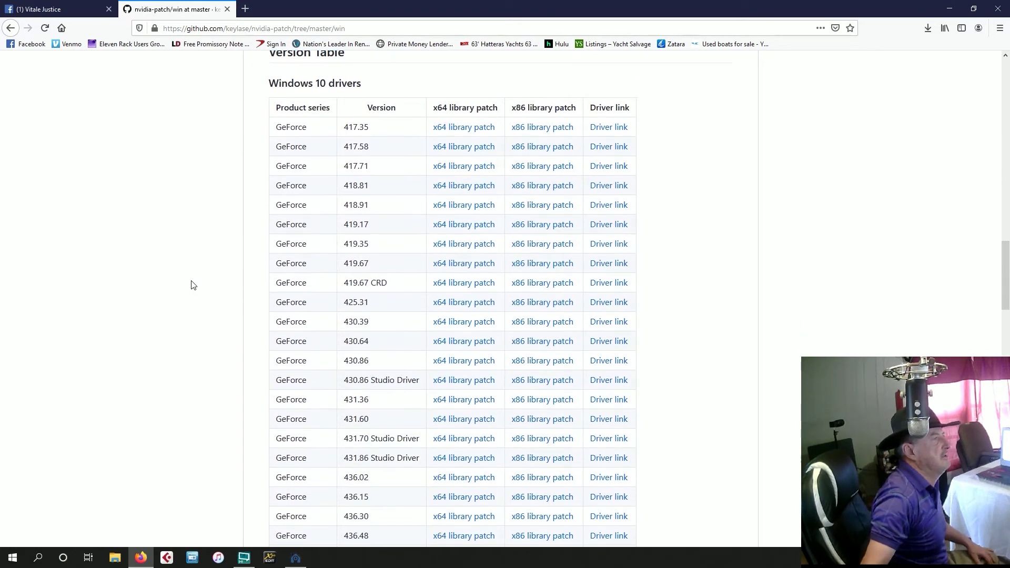
{"action": "scroll", "coordinate": [288, 106], "scroll_direction": "down", "scroll_amount": 4}
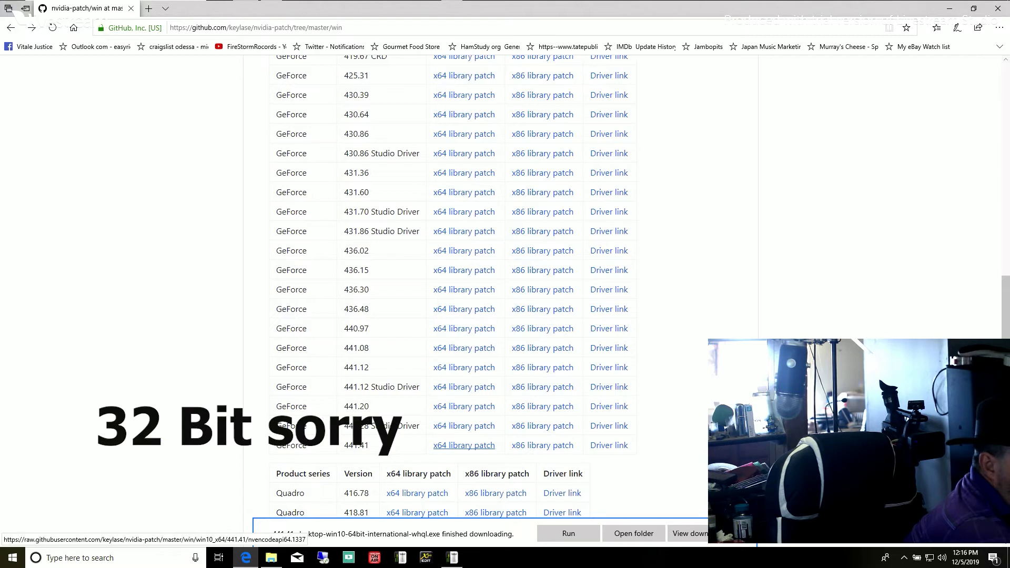
Try to save the GeForce 441.41 x64 library patch as nvencodeapi64 in the driver patch folder under Downloads.
{"action": "right_click", "coordinate": [455, 445]}
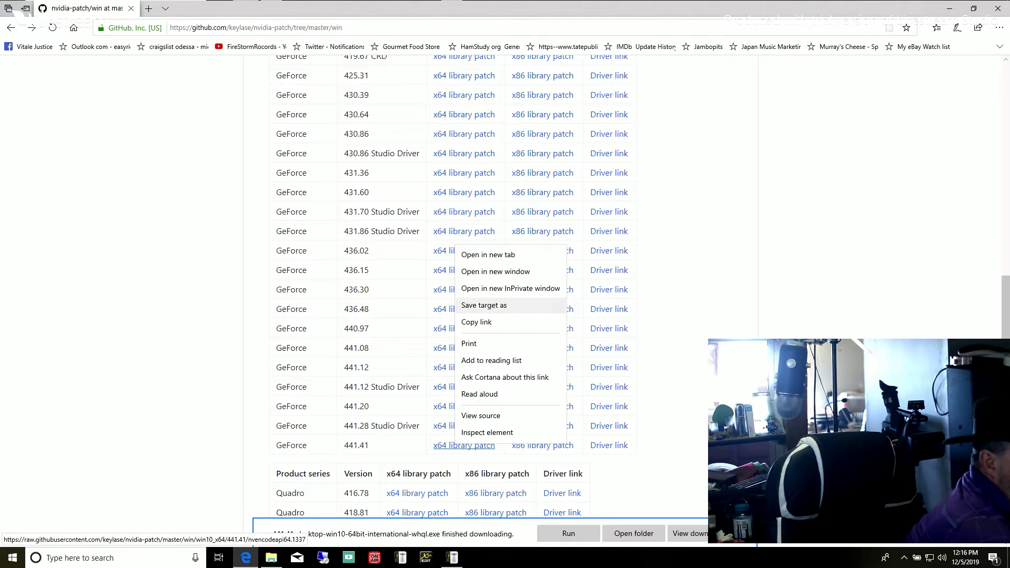
{"action": "left_click", "coordinate": [484, 305]}
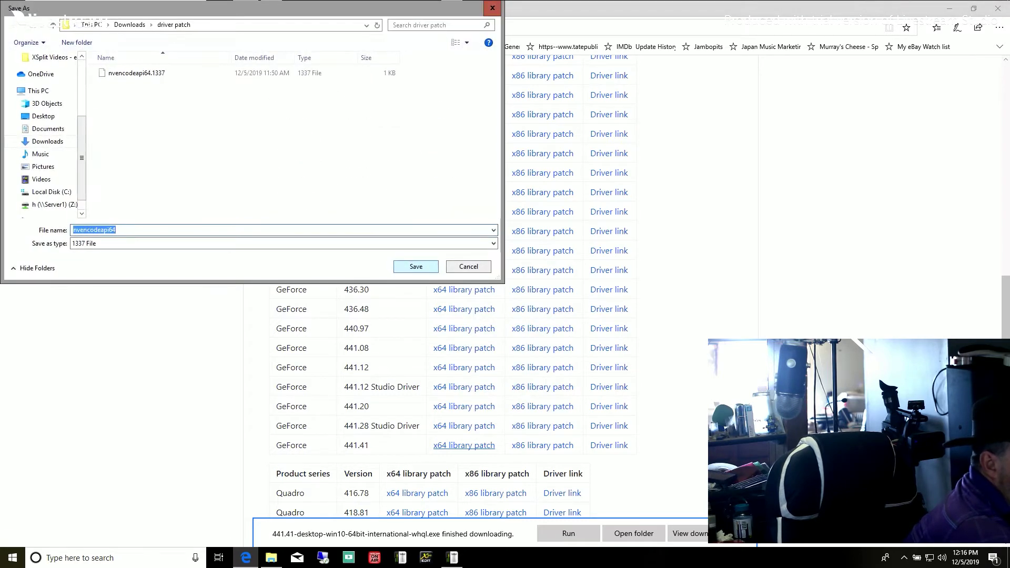
{"action": "left_click", "coordinate": [47, 141]}
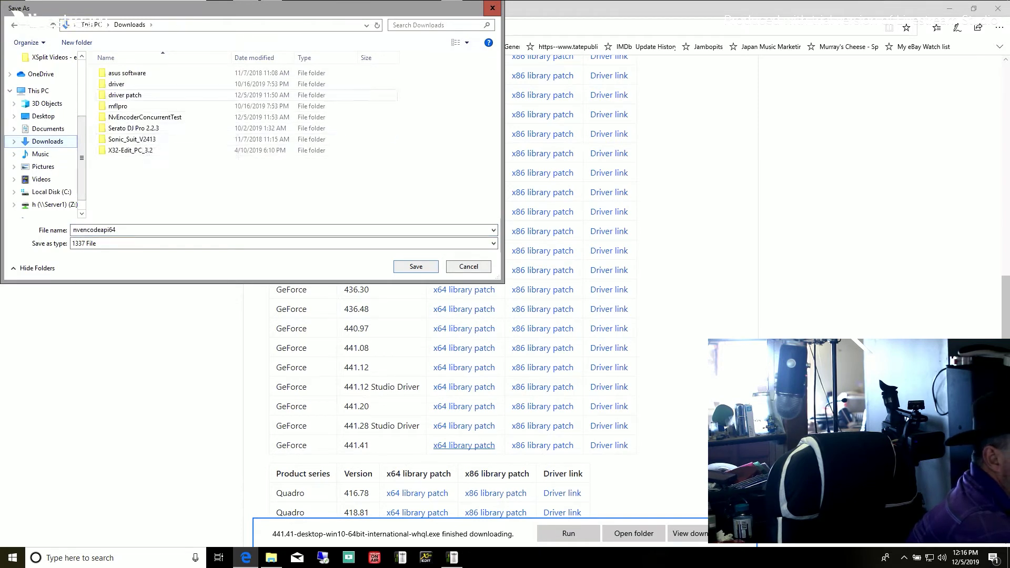
{"action": "double_click", "coordinate": [126, 95]}
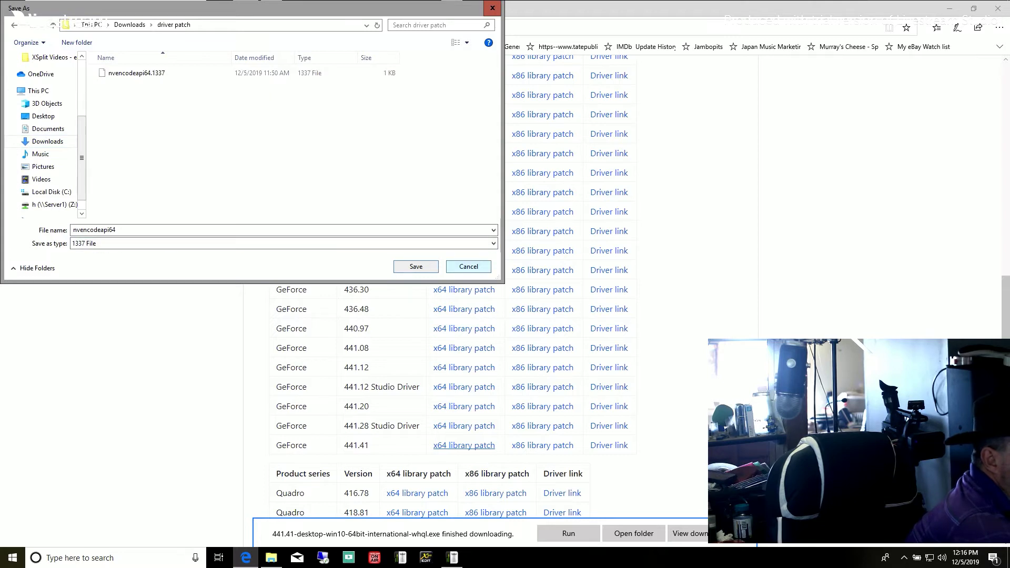
{"action": "key", "text": "Return"}
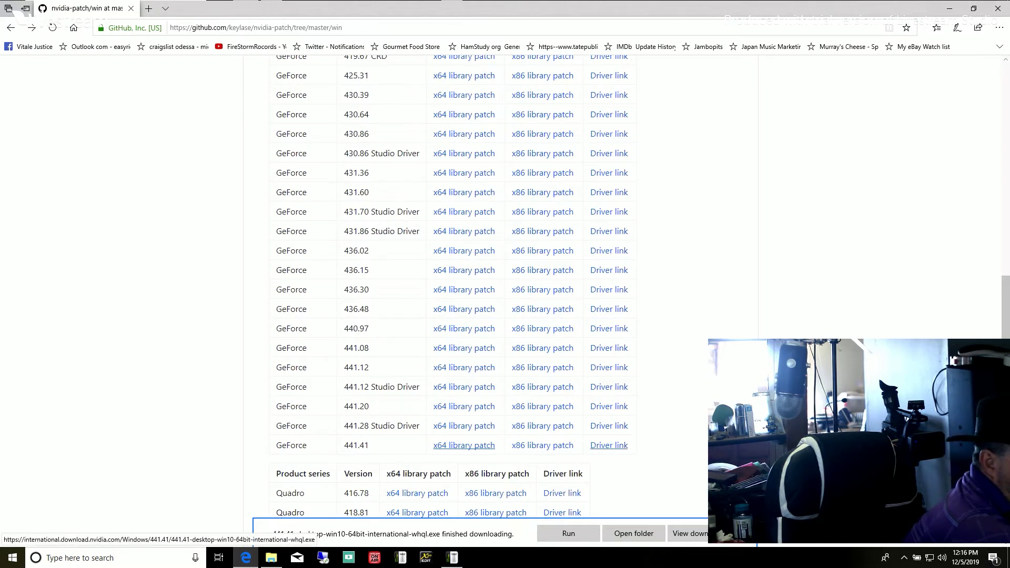
Request the GeForce 441.41 driver download and run a custom clean installation with the NVIDIA Graphics Driver option, excluding the HD Audio Driver.
{"action": "left_click", "coordinate": [609, 445]}
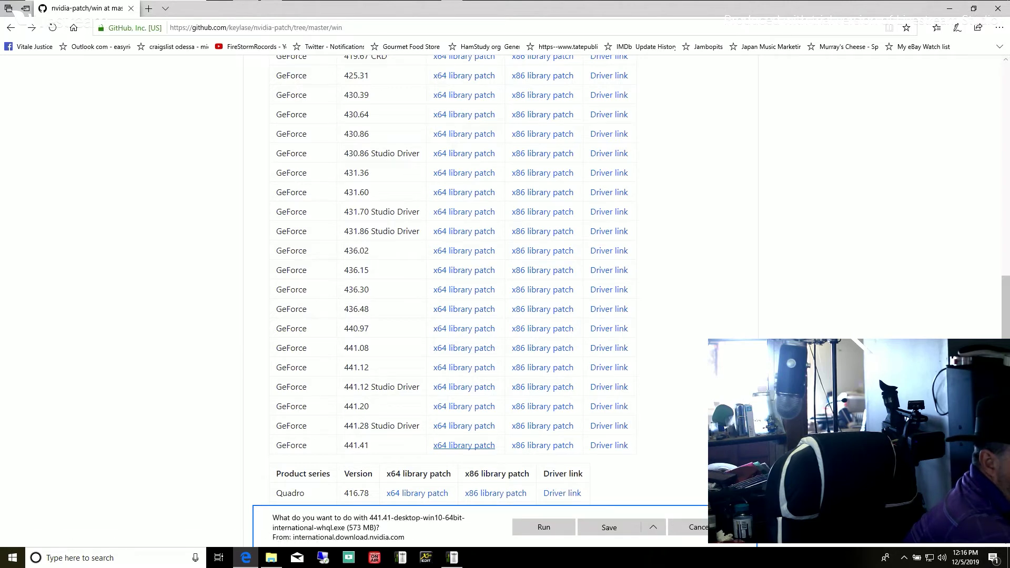
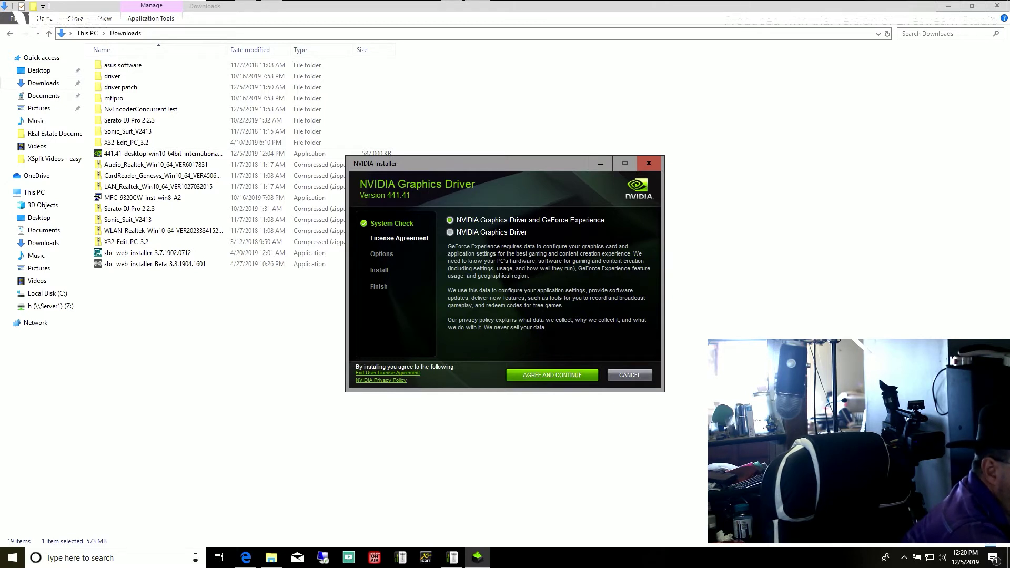
{"action": "left_click", "coordinate": [450, 232]}
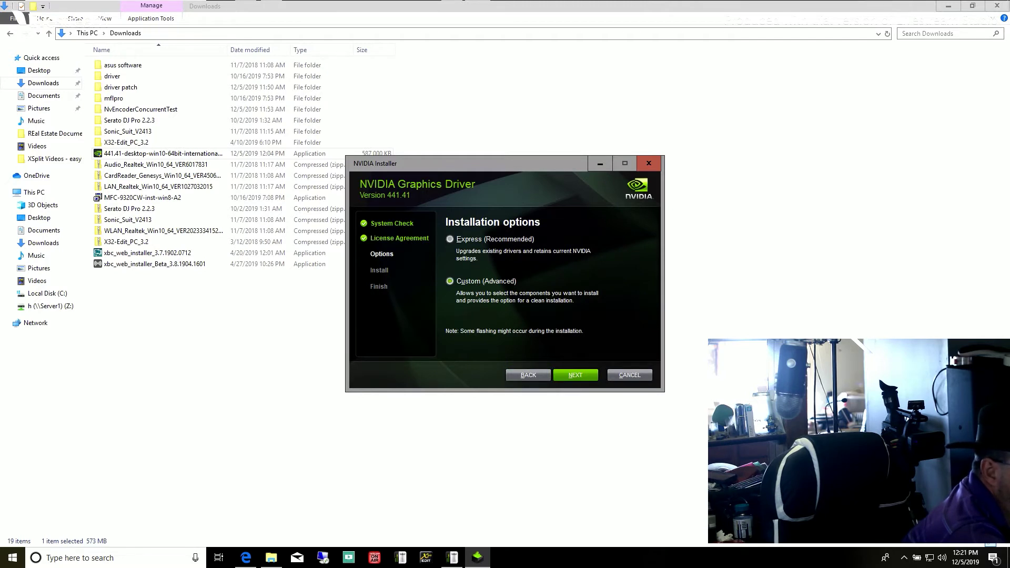
{"action": "key", "text": "Return"}
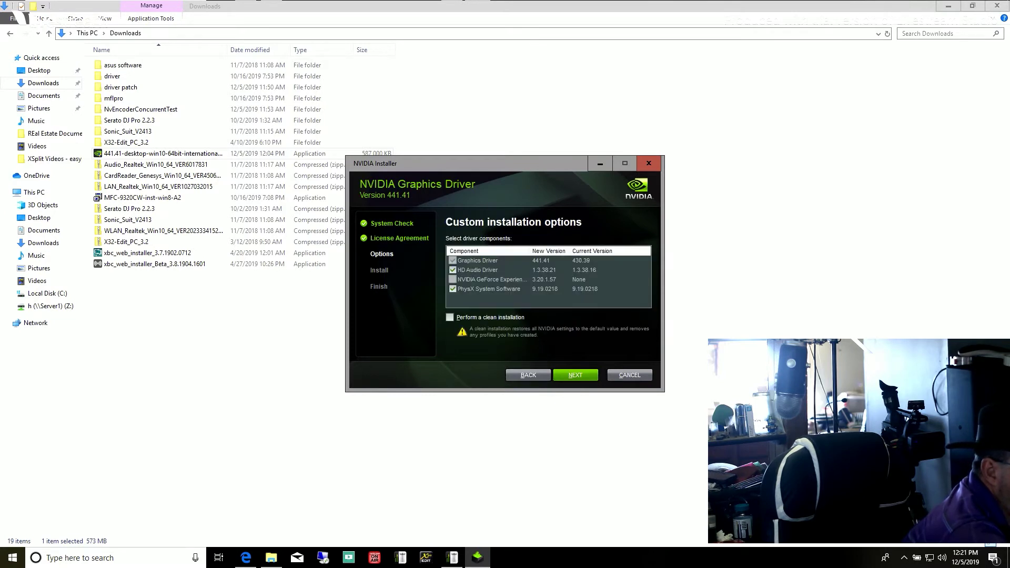
{"action": "left_click", "coordinate": [452, 270]}
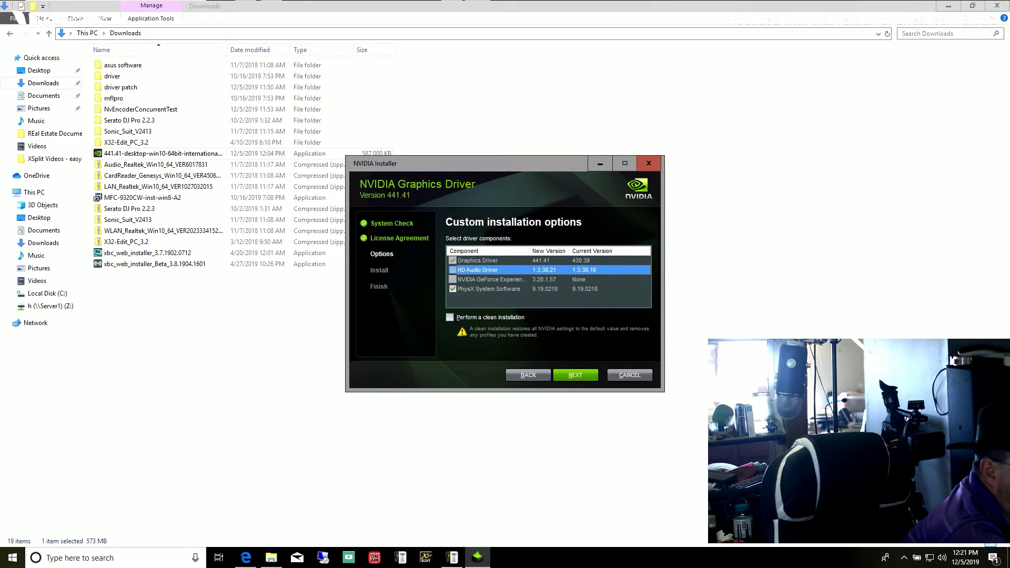
{"action": "key", "text": "alt+p"}
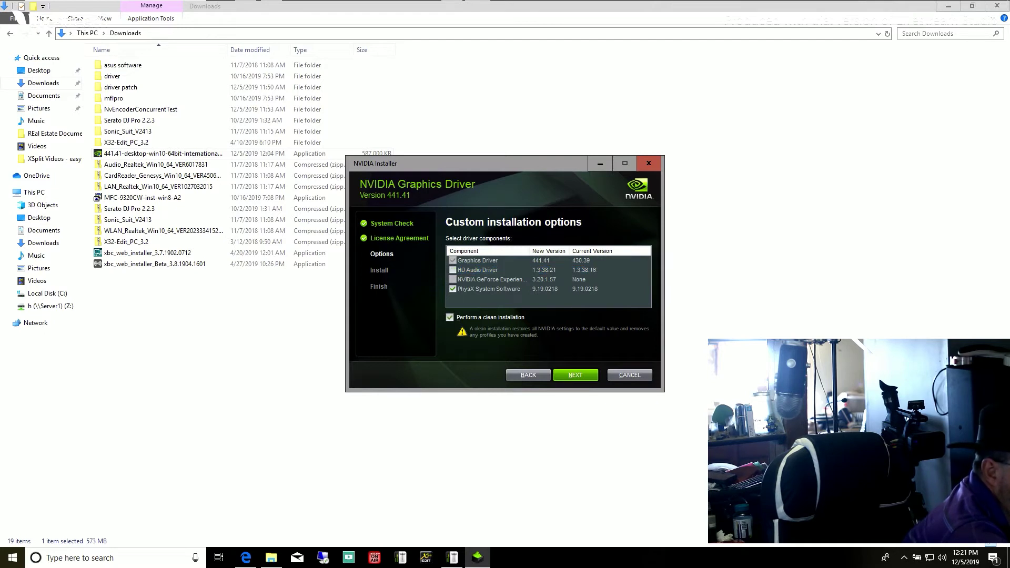
{"action": "key", "text": "alt+n"}
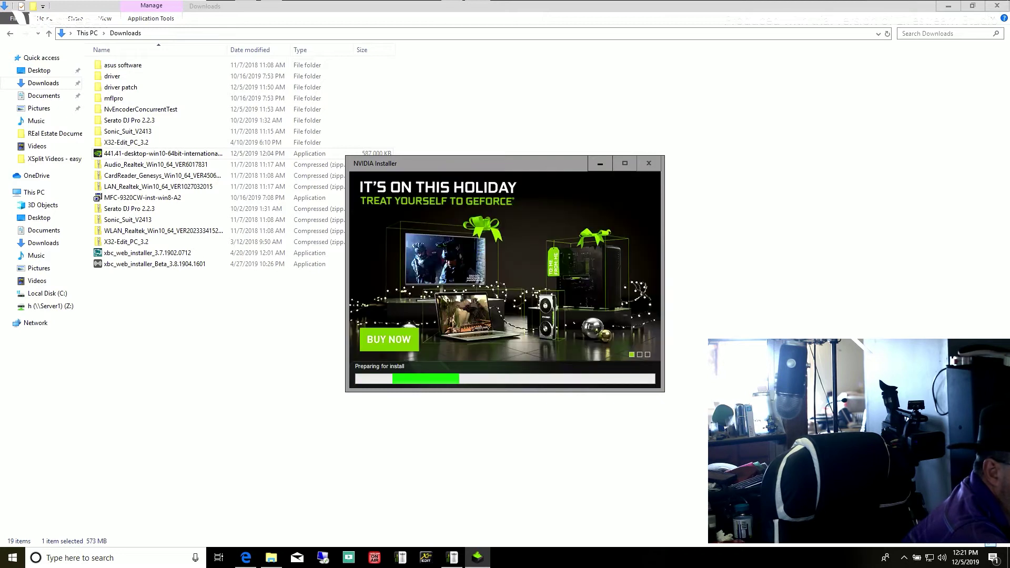
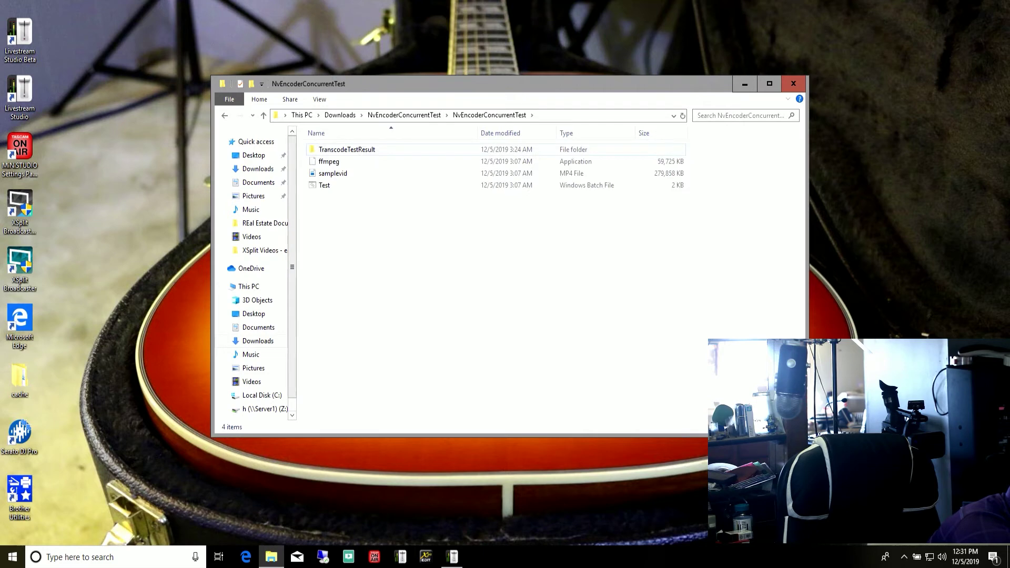
Run the Test batch file in the NvEncoderConcurrentTest folder through its transcode test and maximize the results window.
{"action": "left_click", "coordinate": [333, 186]}
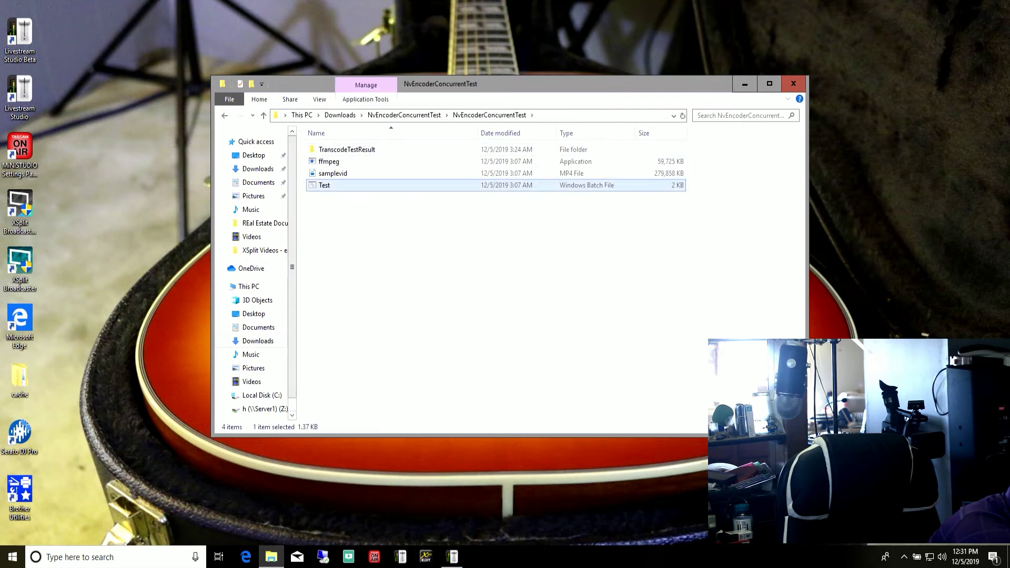
{"action": "key", "text": "Return"}
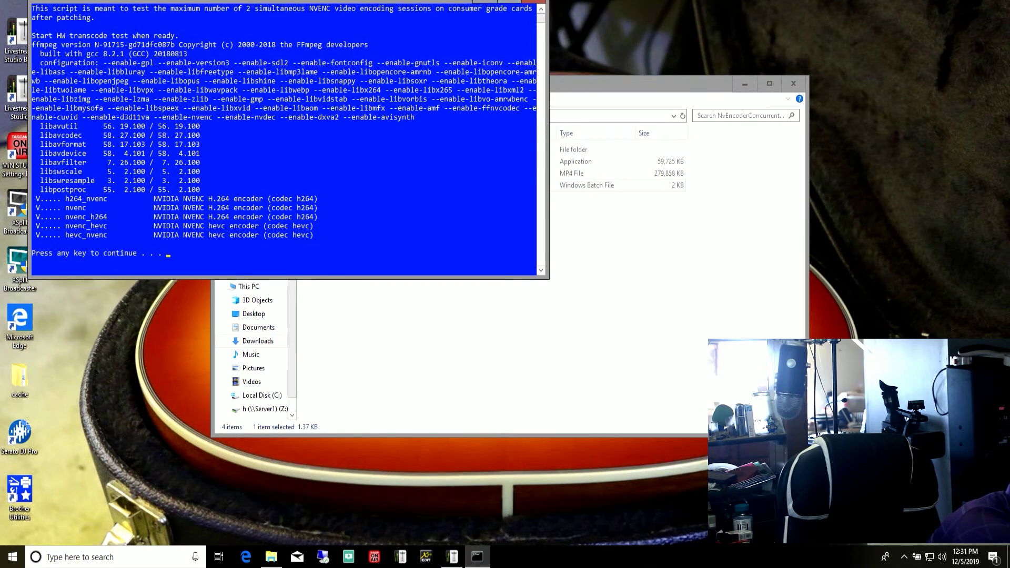
{"action": "key", "text": "Return"}
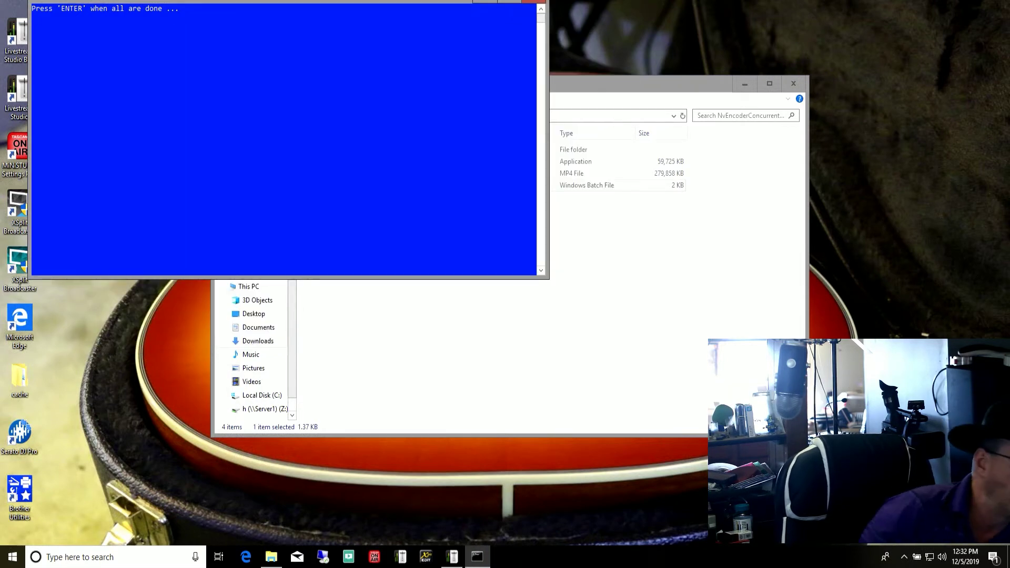
{"action": "key", "text": "Return"}
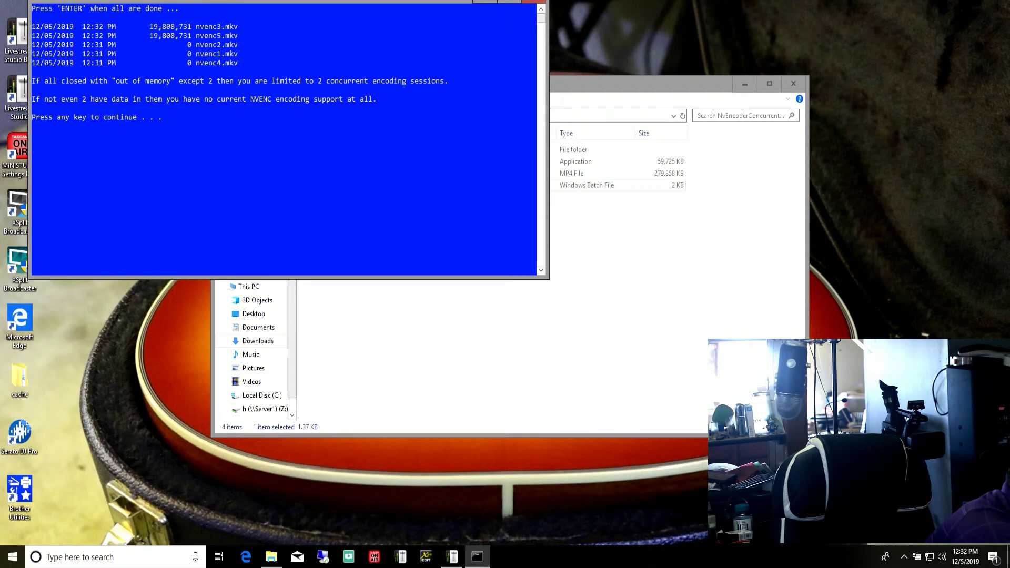
{"action": "left_click", "coordinate": [509, 1]}
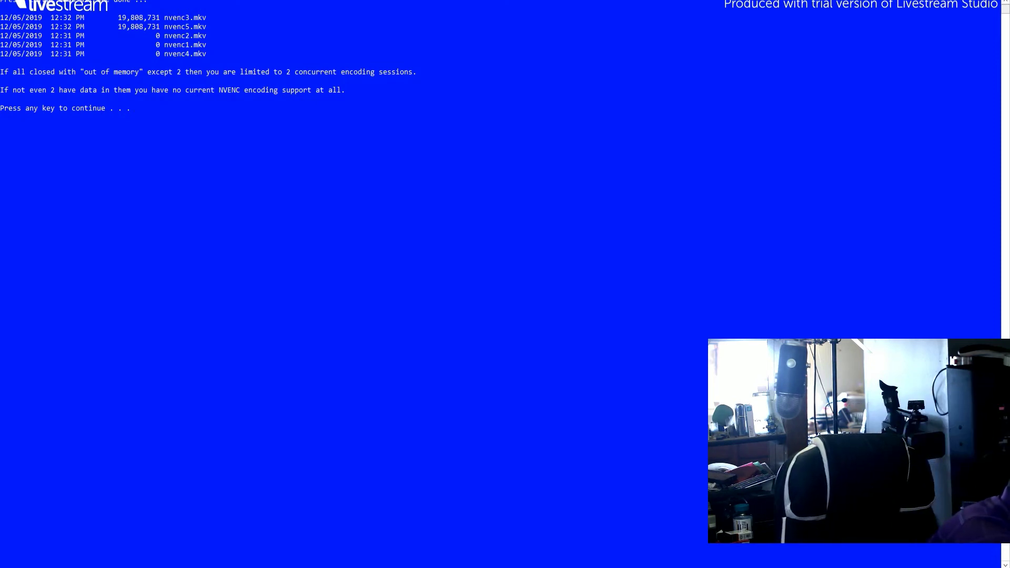
Close the finished encoding test and delete all five nvenc videos from the TranscodeTestResult folder.
{"action": "key", "text": "Return"}
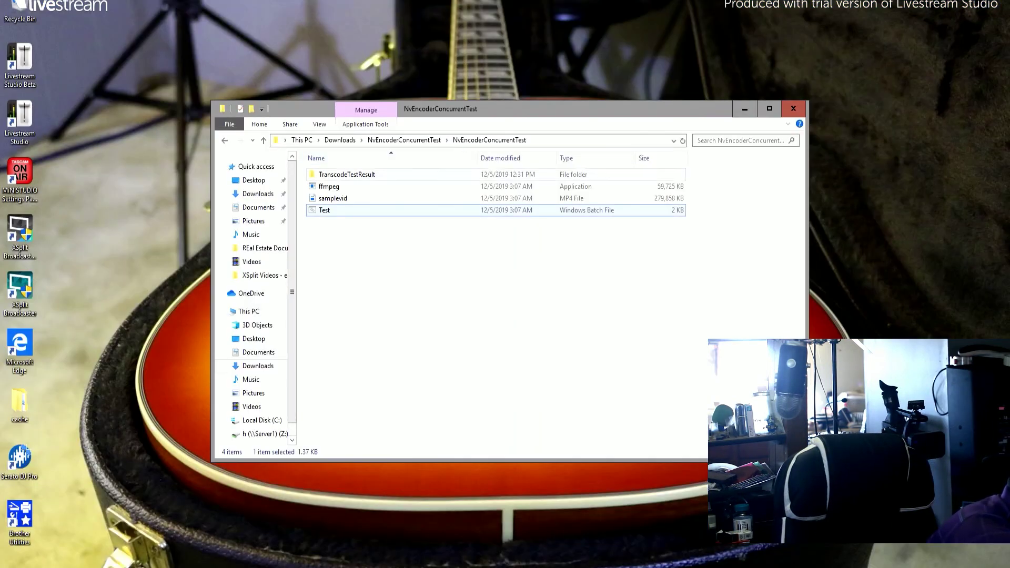
{"action": "double_click", "coordinate": [347, 174]}
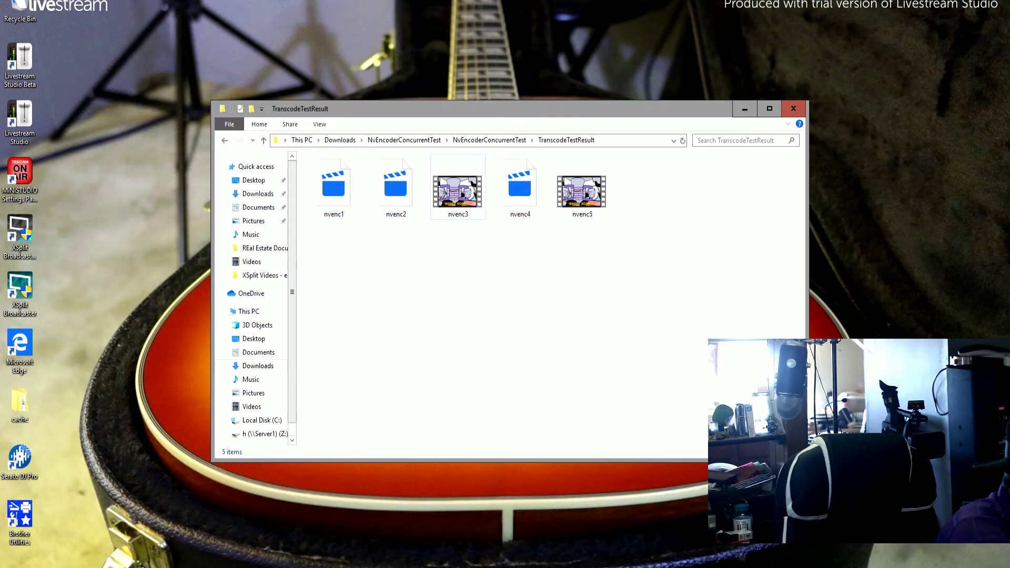
{"action": "key", "text": "ctrl+a"}
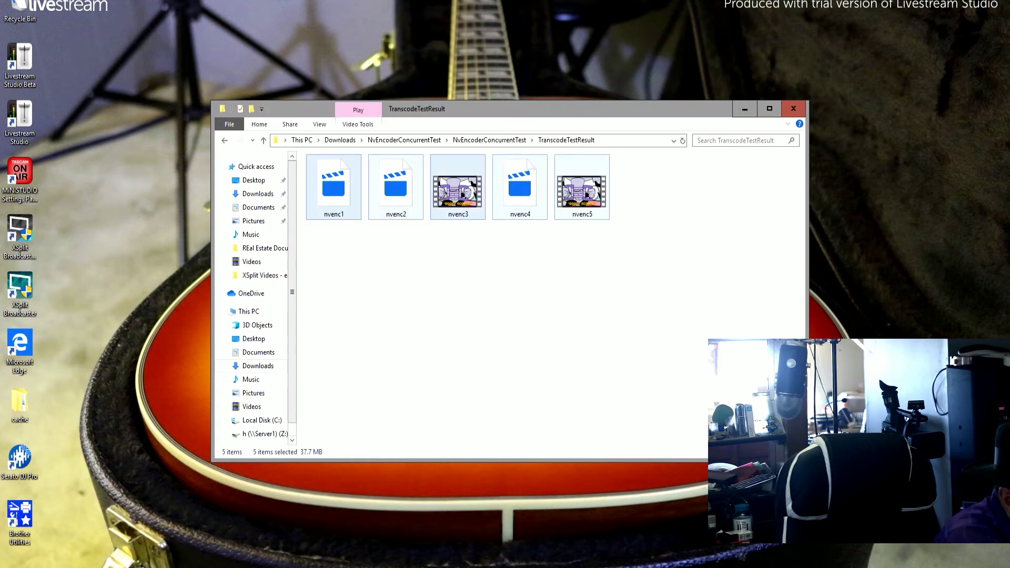
{"action": "key", "text": "Delete"}
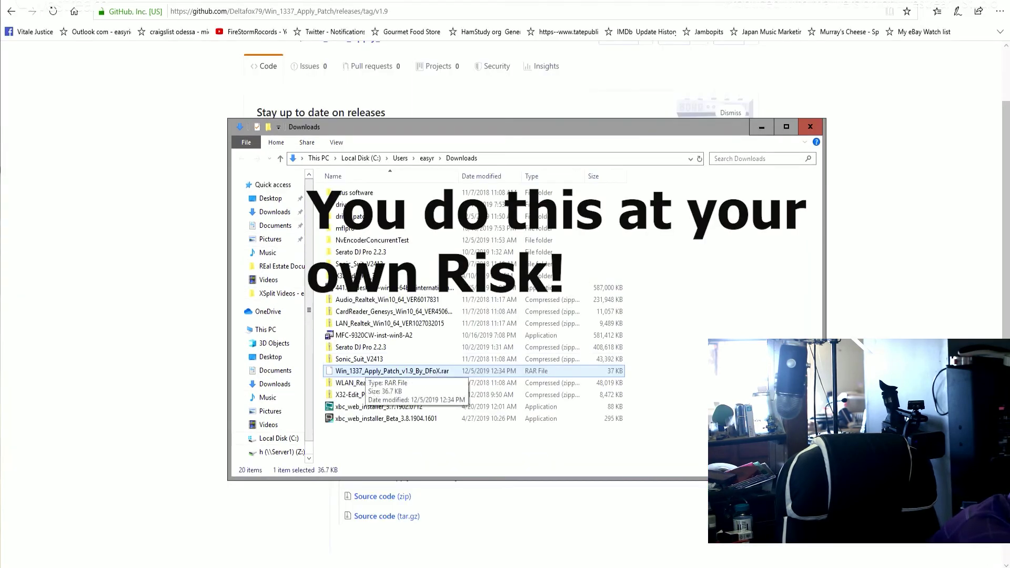
Extract the Win_1337_Apply_Patch_v1.9_By_DFoX application from its RAR archive into Downloads and move it into the driver patch folder.
{"action": "right_click", "coordinate": [368, 374]}
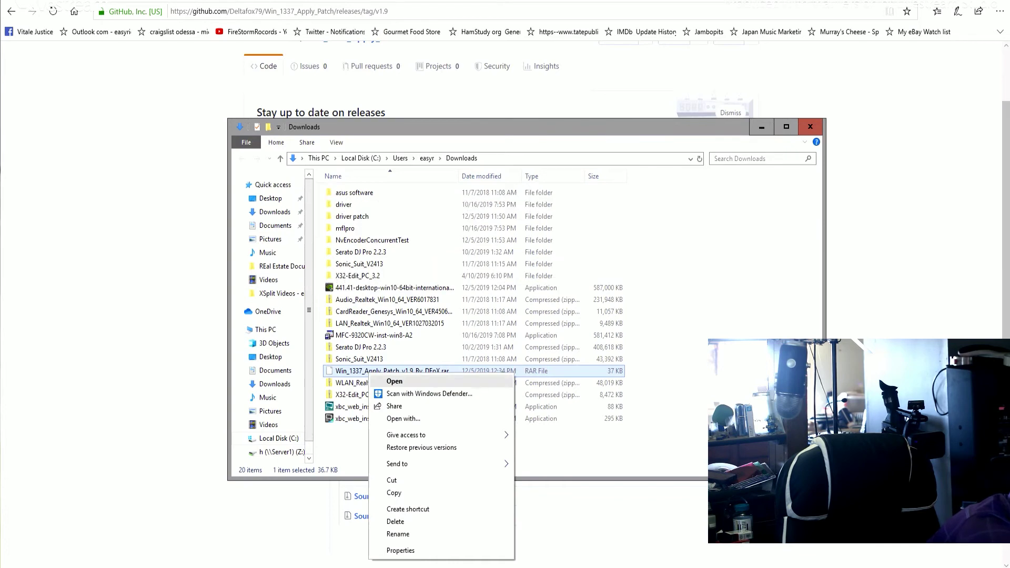
{"action": "key", "text": "Escape"}
{"action": "key", "text": "Return"}
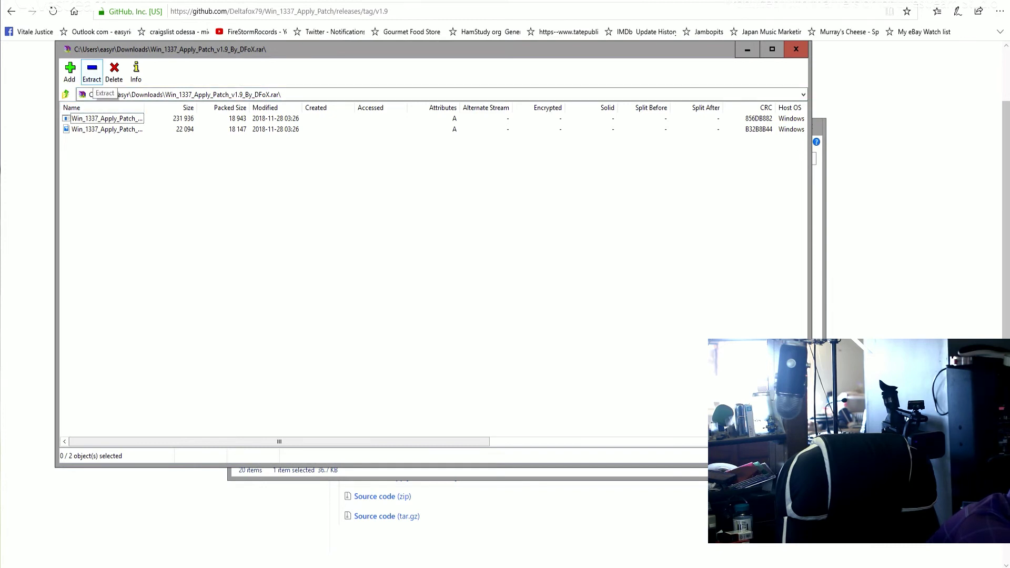
{"action": "left_click", "coordinate": [102, 118]}
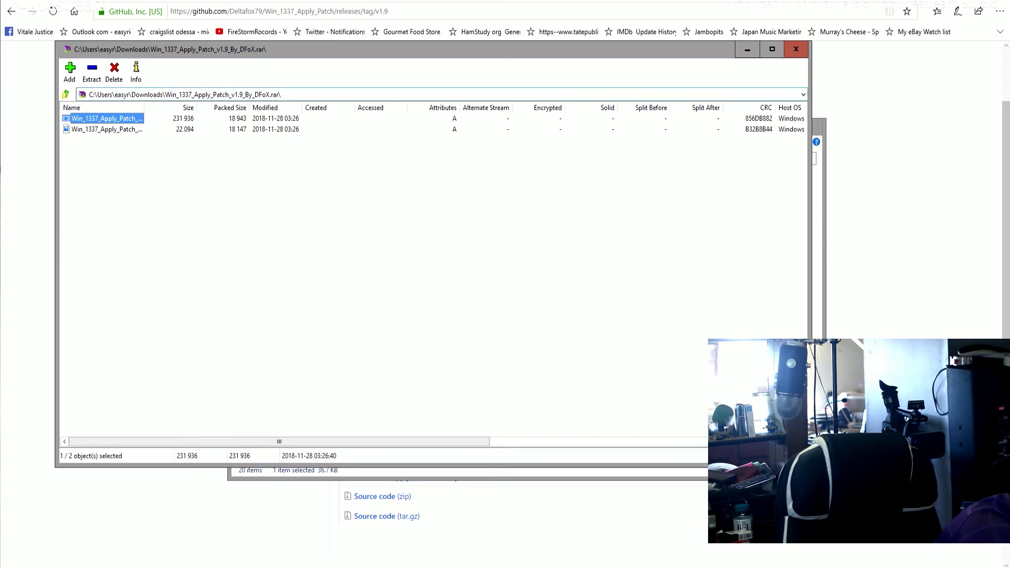
{"action": "left_click", "coordinate": [92, 72]}
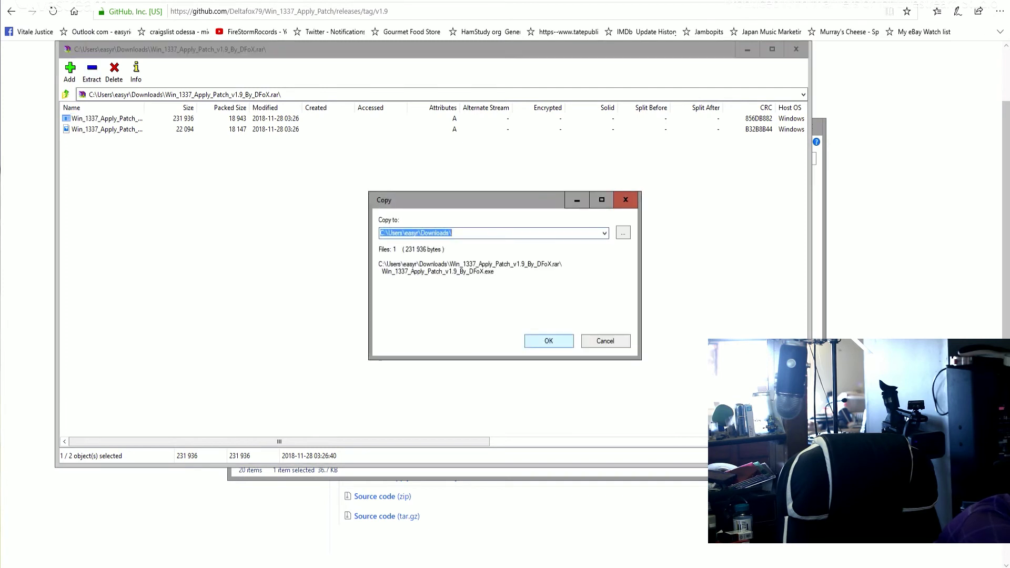
{"action": "key", "text": "Return"}
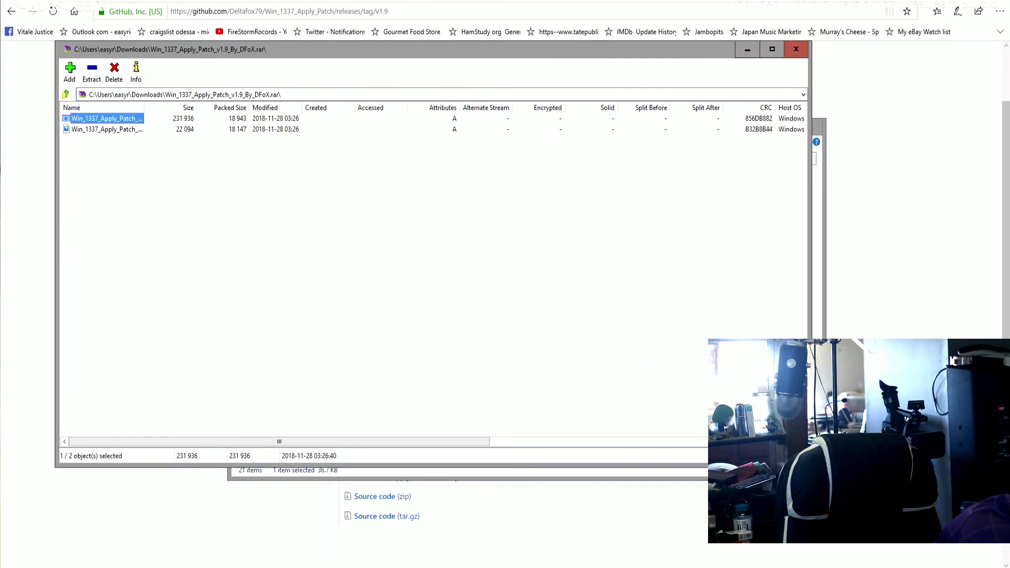
{"action": "left_click", "coordinate": [796, 49]}
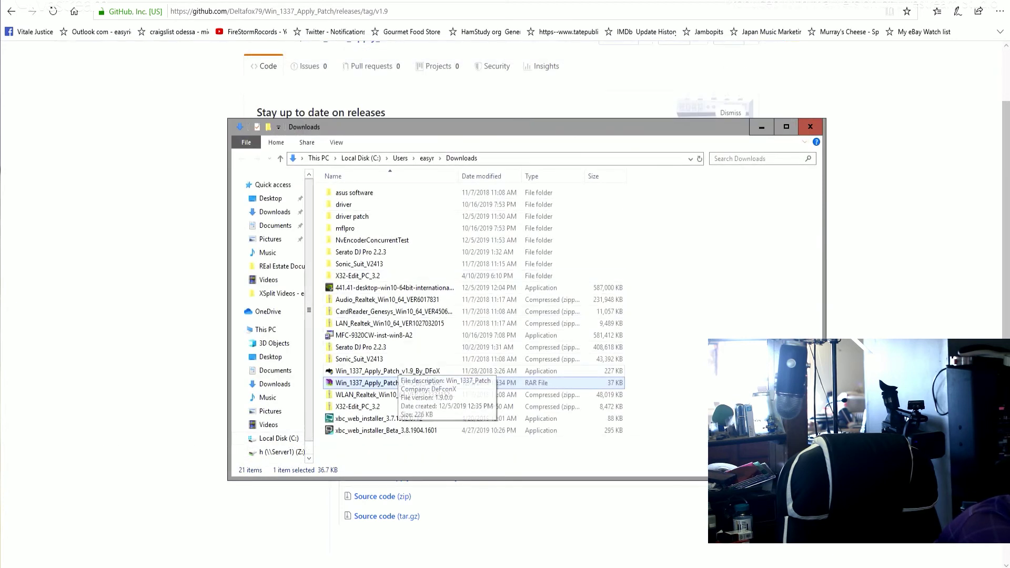
{"action": "left_click_drag", "start_coordinate": [395, 371], "coordinate": [411, 216]}
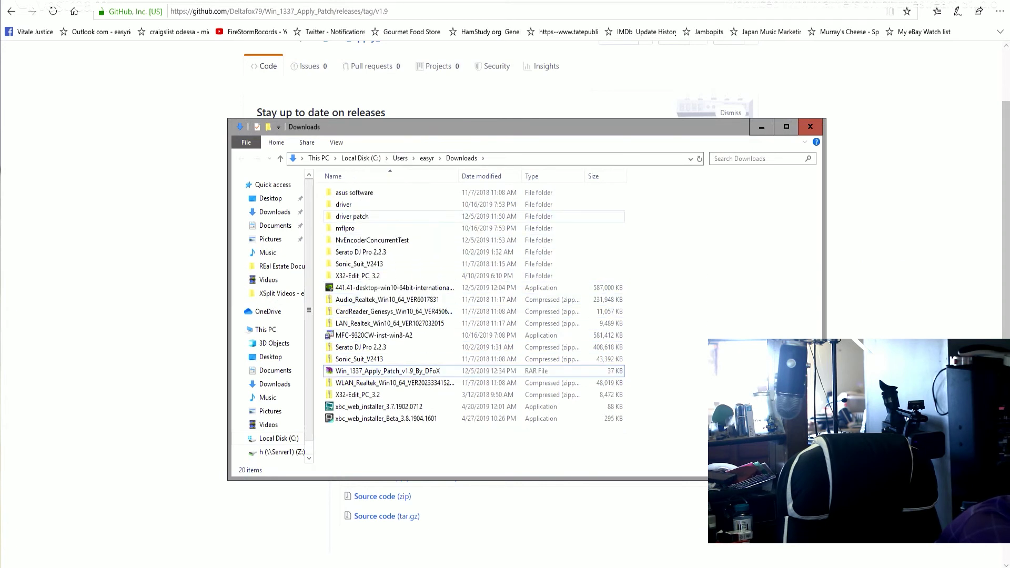
Launch Win_1337_Apply_Patch_v1.9_By_DFoX from the driver patch folder and load nvencodeapi64.1337 as its 1337 file.
{"action": "double_click", "coordinate": [410, 216]}
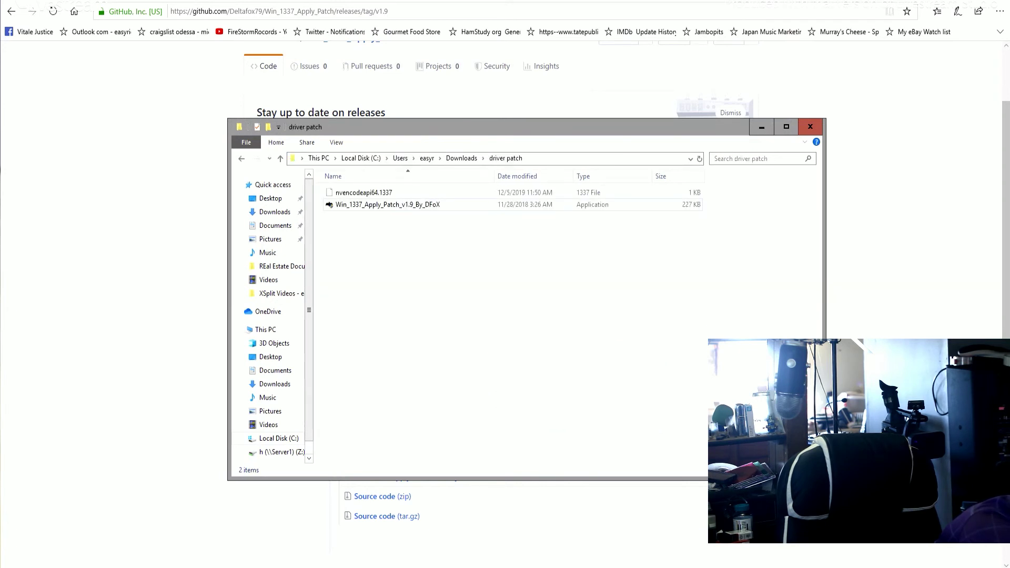
{"action": "double_click", "coordinate": [387, 205]}
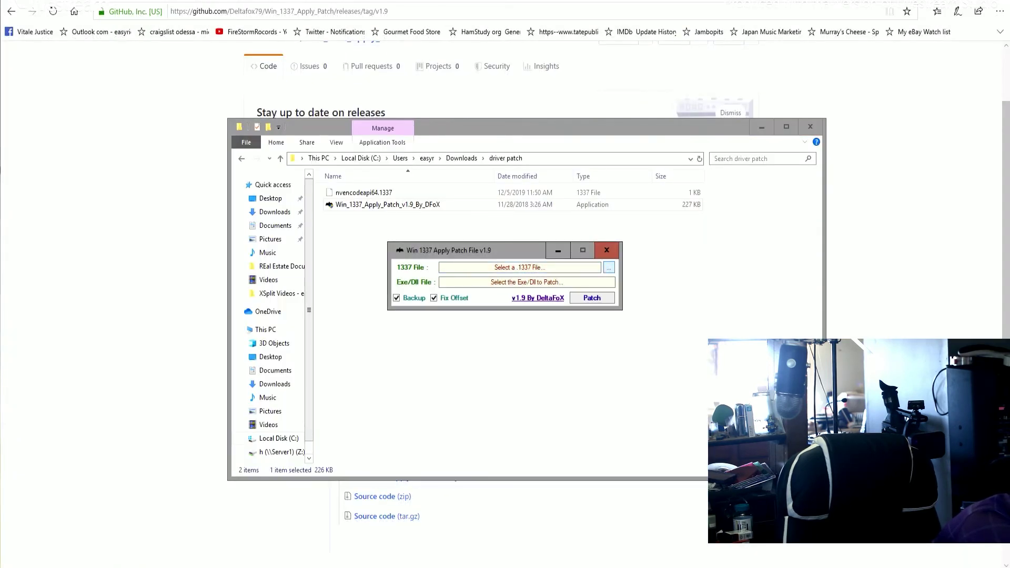
{"action": "left_click", "coordinate": [608, 267]}
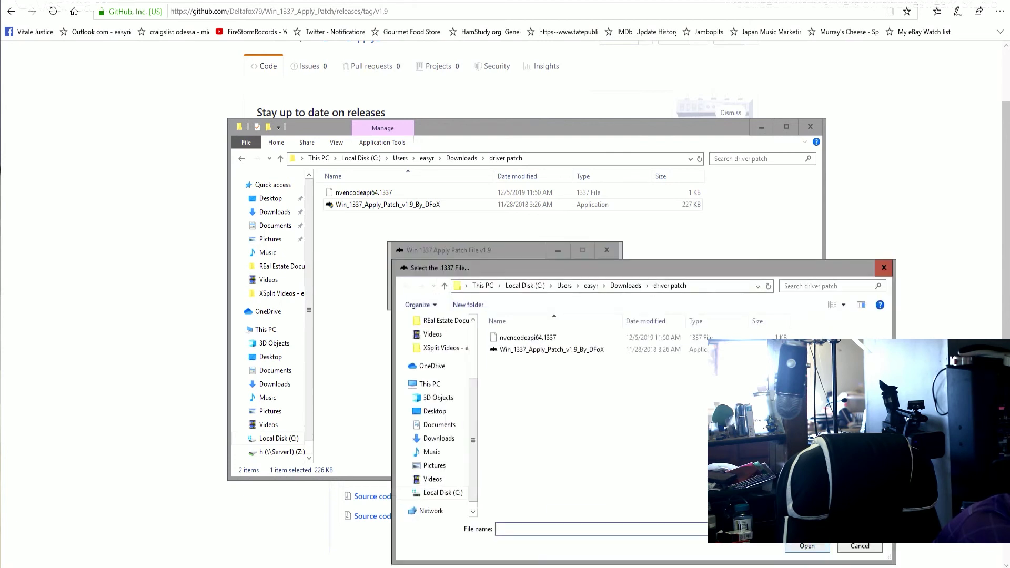
{"action": "double_click", "coordinate": [528, 337]}
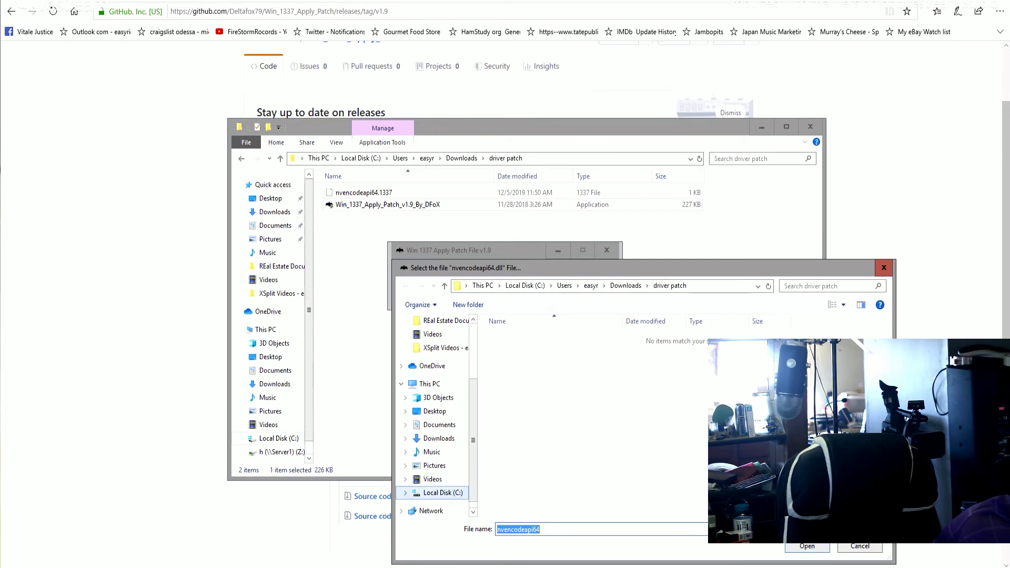
Choose nvEncodeAPI64.dll in the Windows\System32 folder of Local Disk (C:) as the DLL to patch.
{"action": "left_click", "coordinate": [437, 493]}
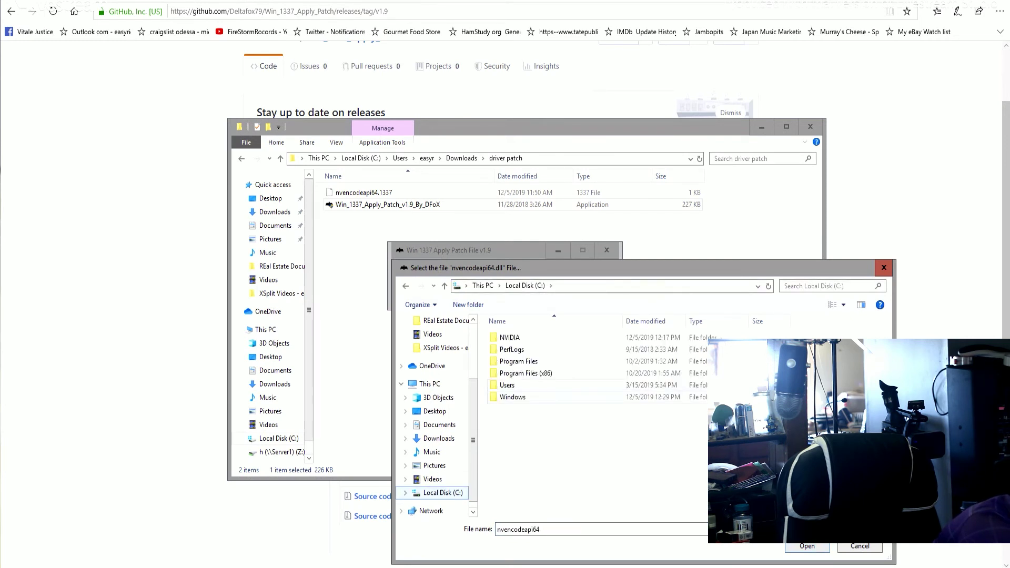
{"action": "double_click", "coordinate": [513, 397]}
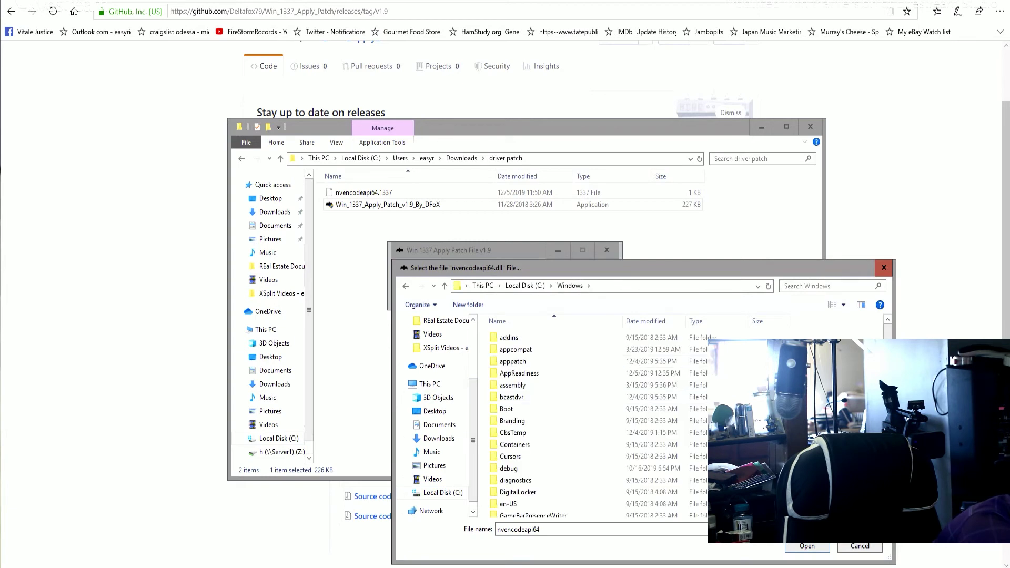
{"action": "scroll", "coordinate": [600, 421], "scroll_direction": "down", "scroll_amount": 3}
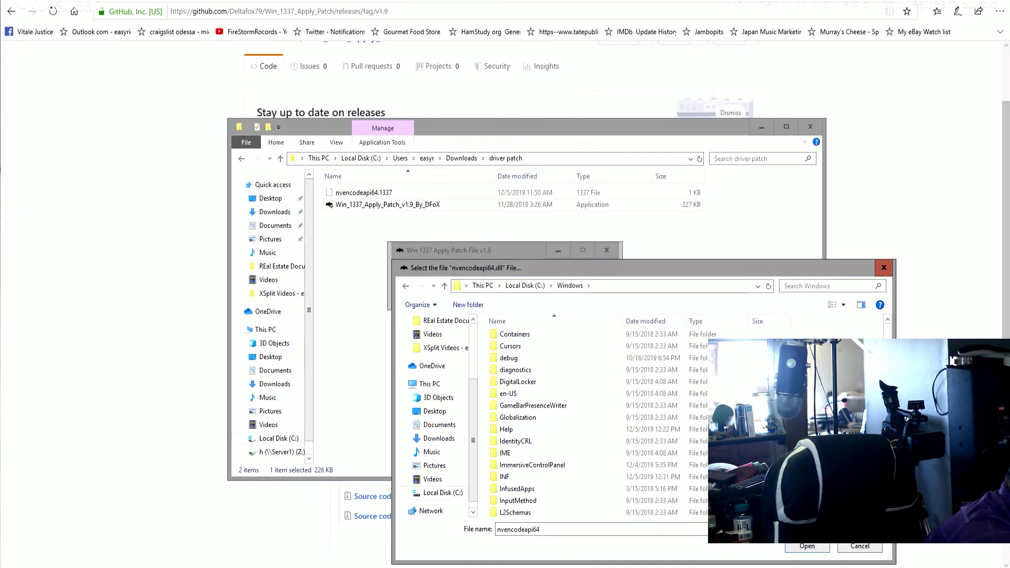
{"action": "scroll", "coordinate": [579, 421], "scroll_direction": "down", "scroll_amount": 7}
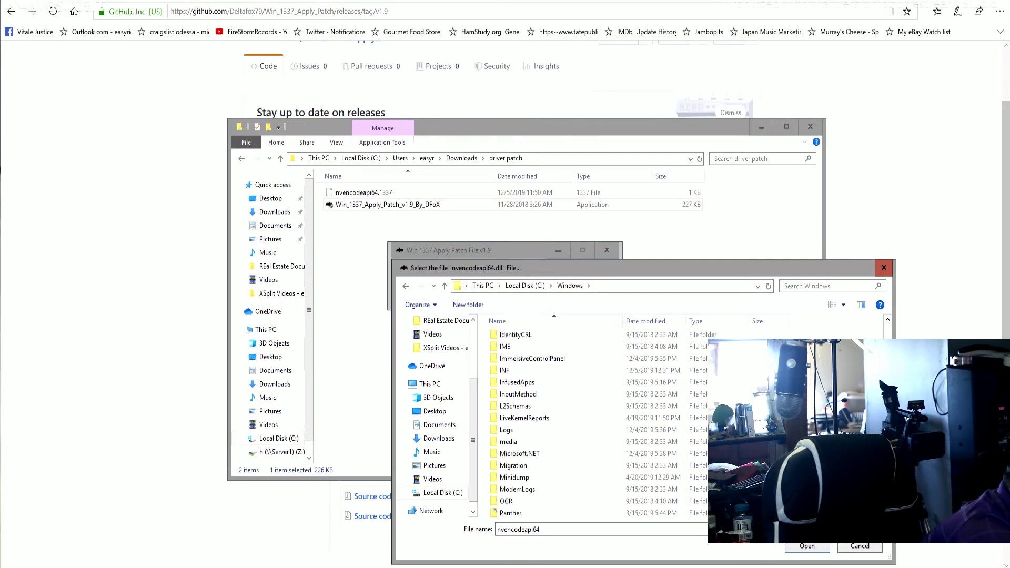
{"action": "scroll", "coordinate": [579, 420], "scroll_direction": "down", "scroll_amount": 3}
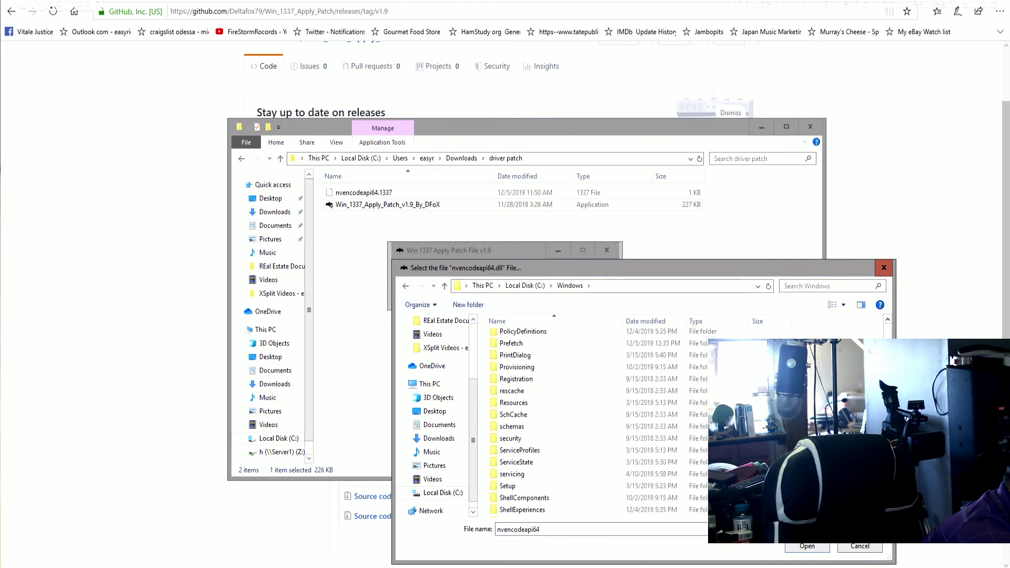
{"action": "scroll", "coordinate": [578, 421], "scroll_direction": "down", "scroll_amount": 3}
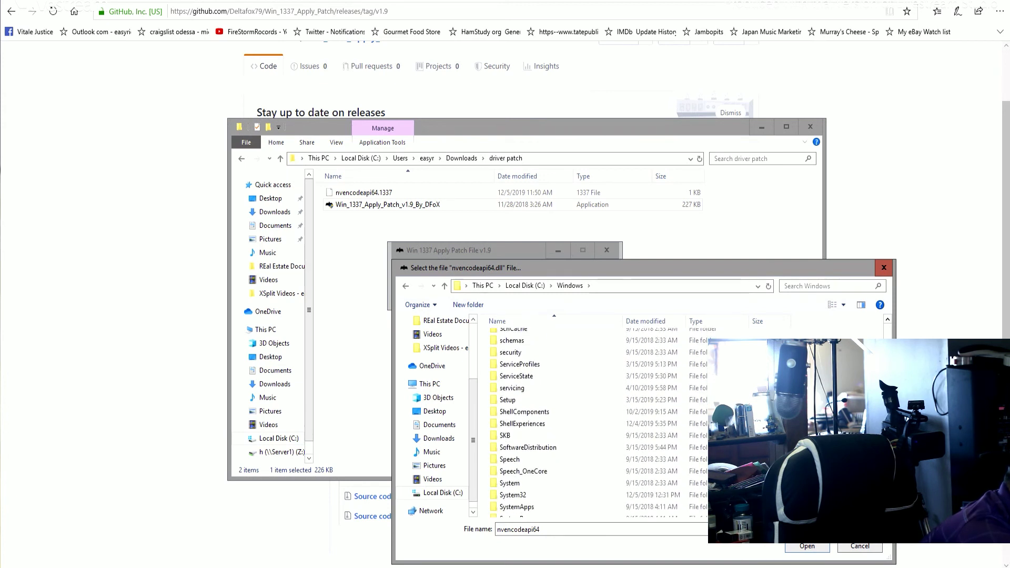
{"action": "scroll", "coordinate": [578, 421], "scroll_direction": "down", "scroll_amount": 1}
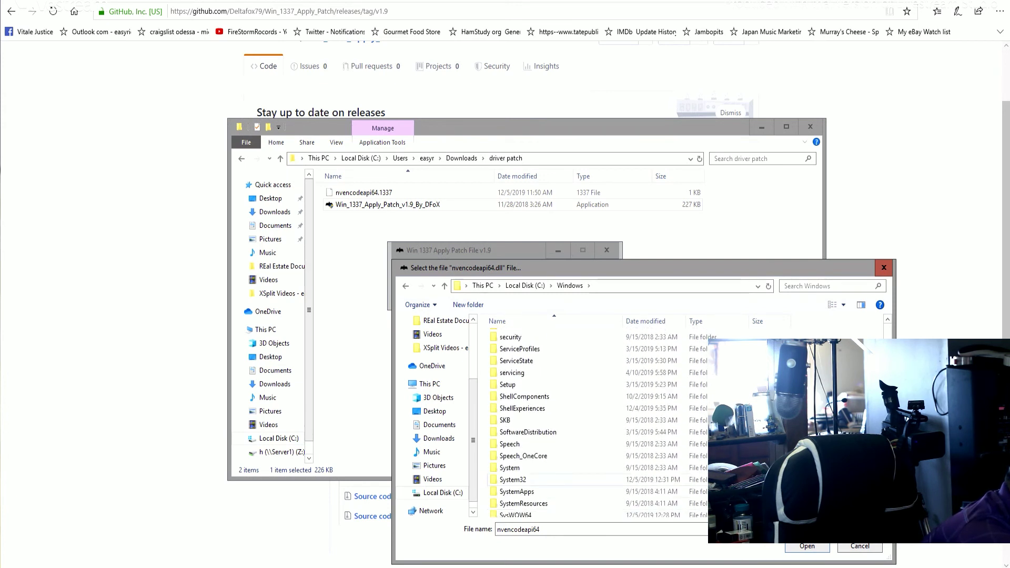
{"action": "double_click", "coordinate": [513, 480]}
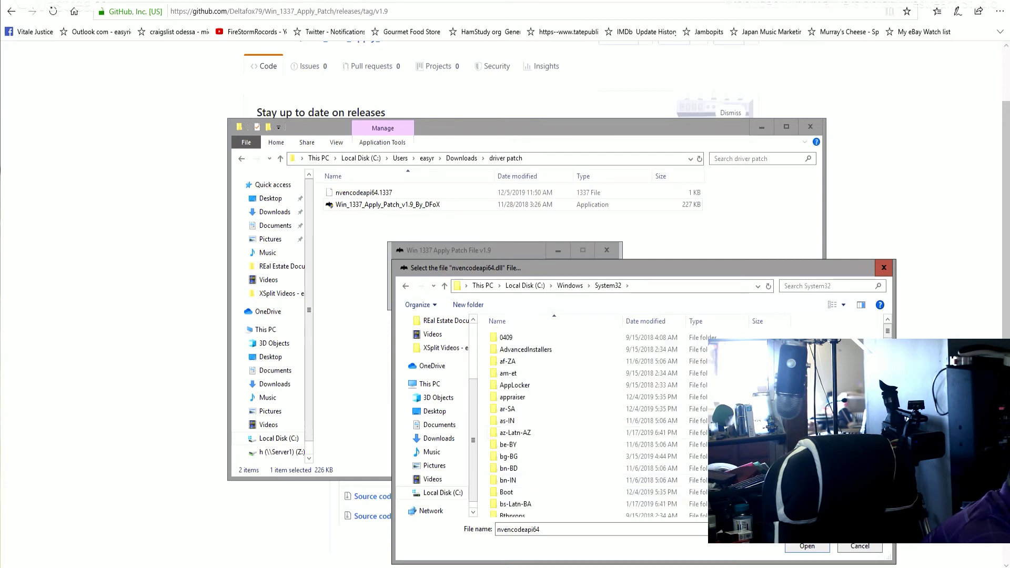
{"action": "scroll", "coordinate": [579, 421], "scroll_direction": "down", "scroll_amount": 20}
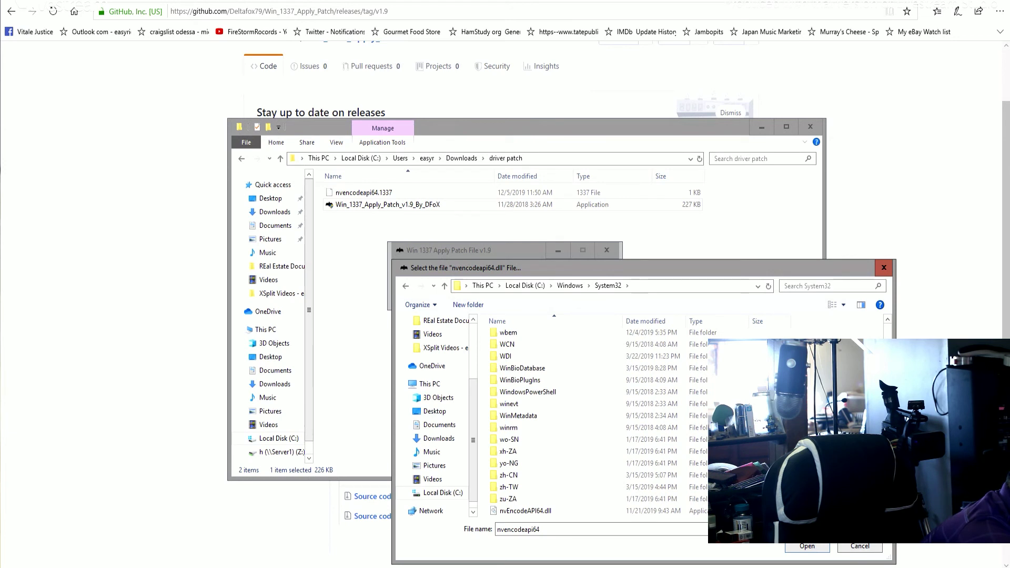
{"action": "left_click", "coordinate": [525, 510]}
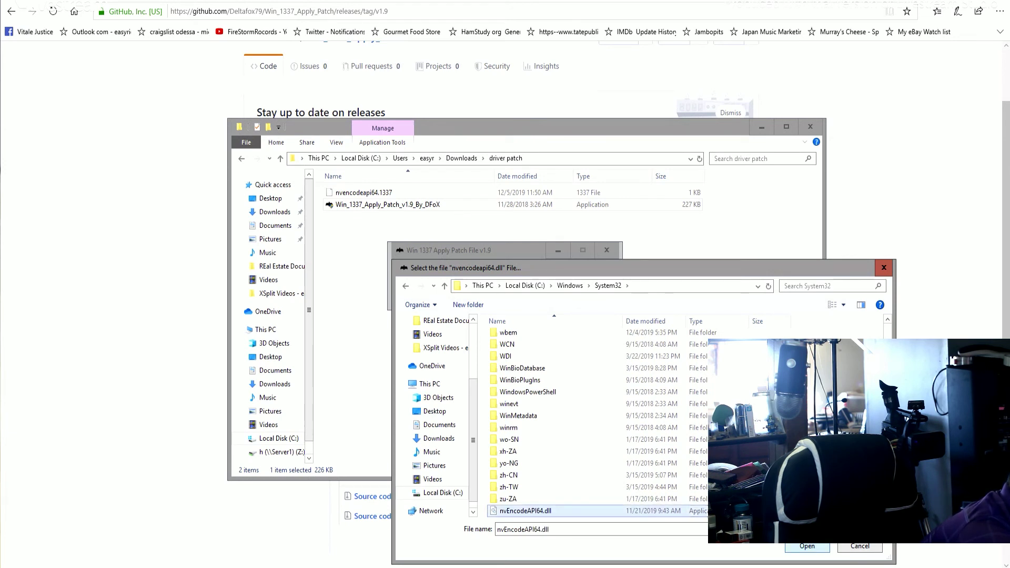
{"action": "key", "text": "Return"}
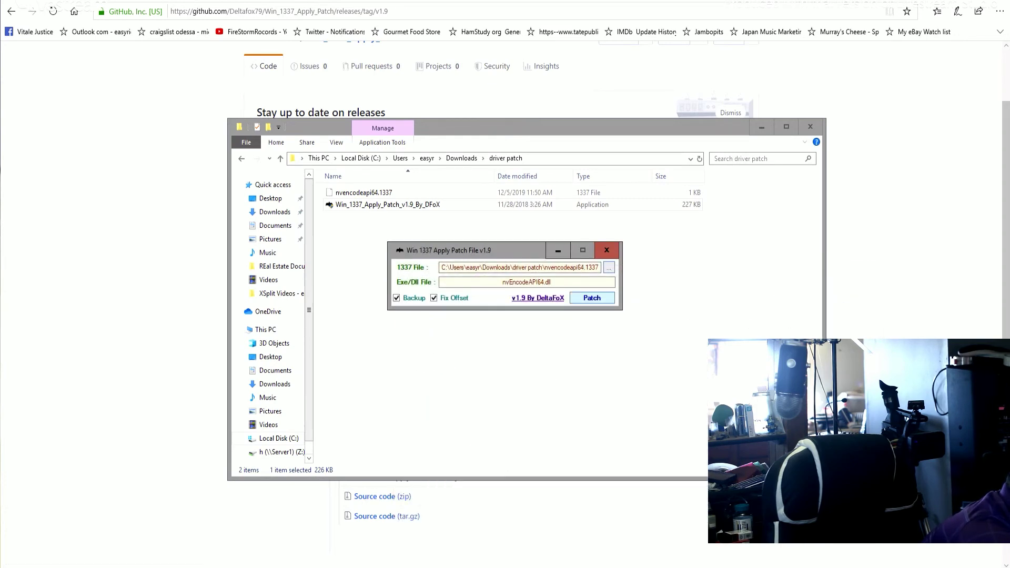
Patch nvEncodeAPI64.dll with Backup and Fix Offset enabled, and close the patcher and the driver patch folder.
{"action": "key", "text": "Return"}
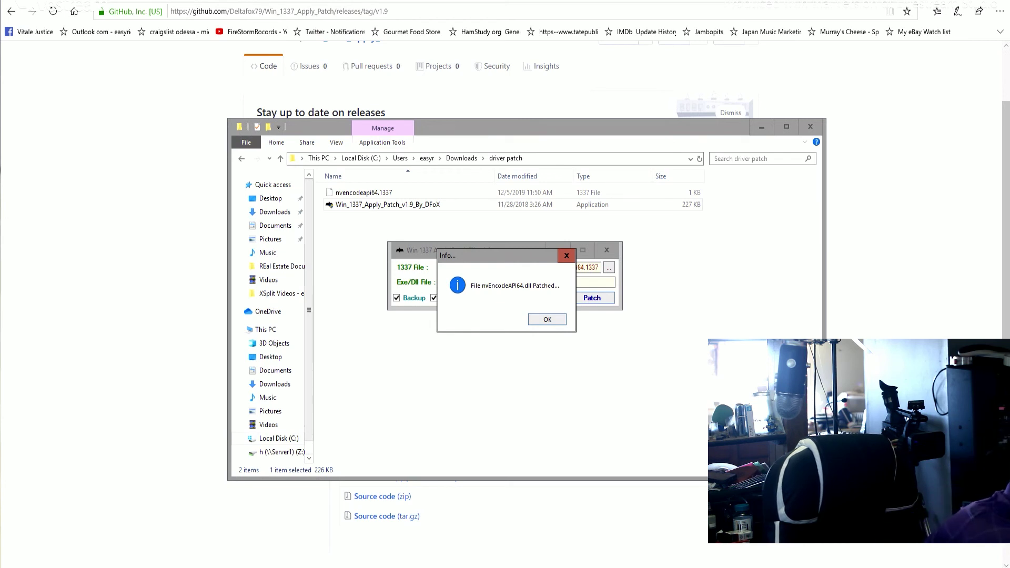
{"action": "key", "text": "Return"}
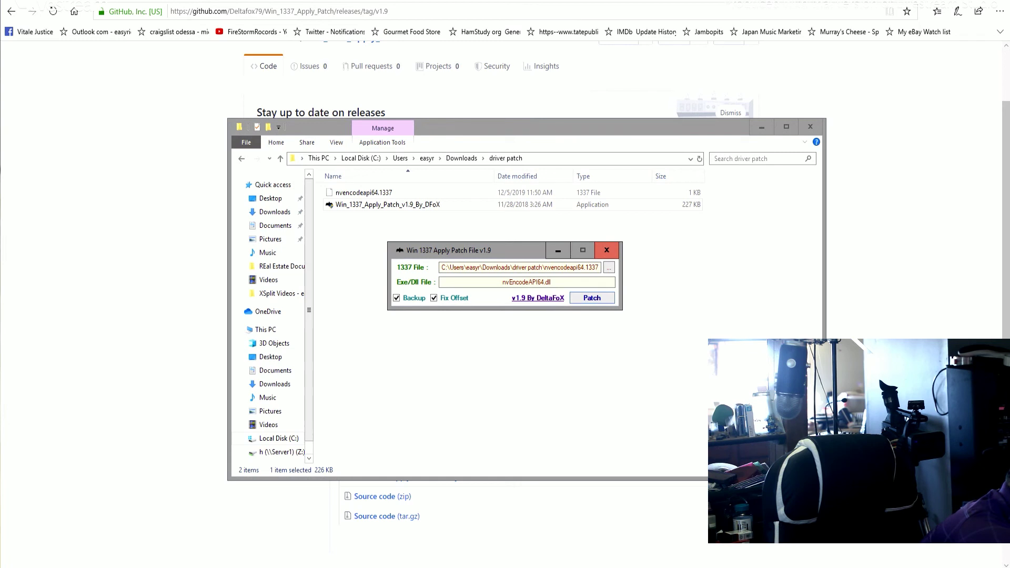
{"action": "left_click", "coordinate": [606, 249]}
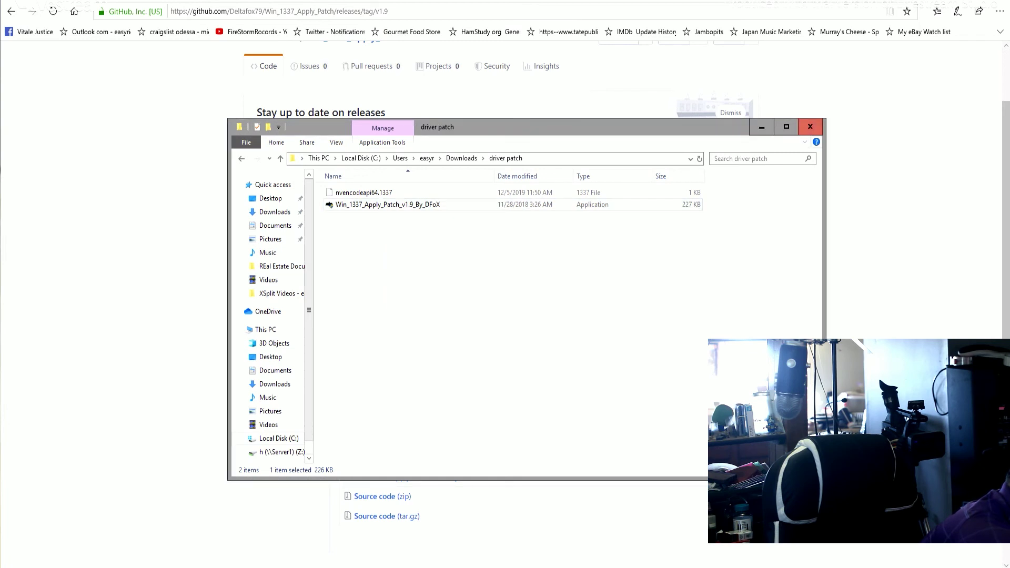
{"action": "left_click", "coordinate": [810, 126]}
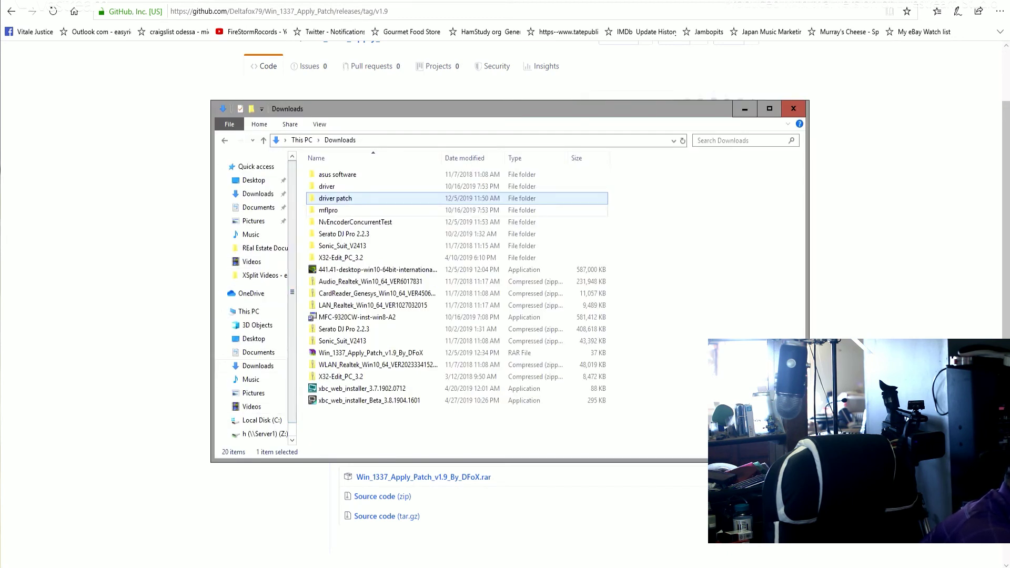
Run the Test batch file in the inner NvEncoderConcurrentTest folder through its transcode test and open the TranscodeTestResult folder.
{"action": "double_click", "coordinate": [347, 222]}
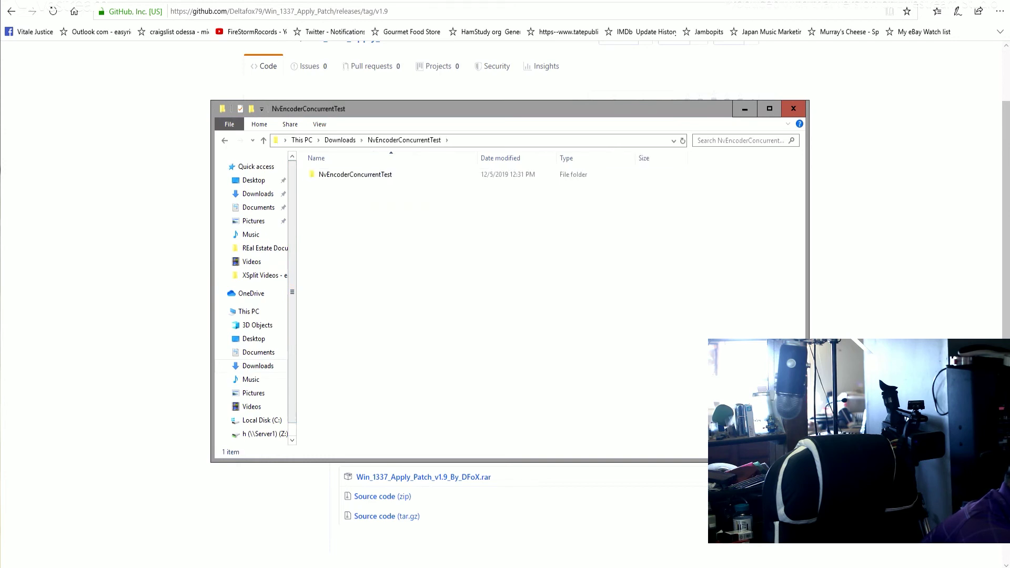
{"action": "double_click", "coordinate": [348, 174]}
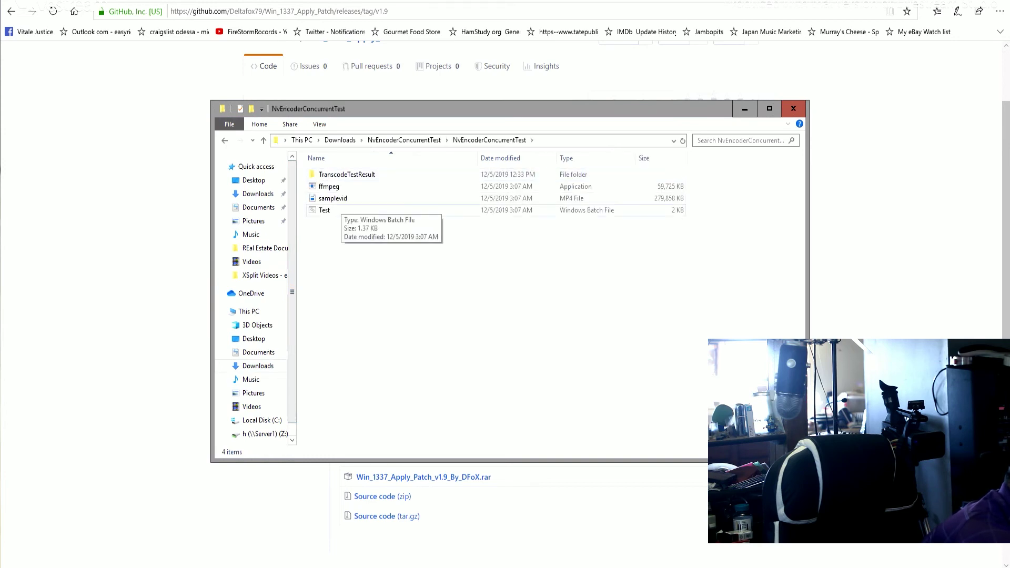
{"action": "double_click", "coordinate": [324, 210]}
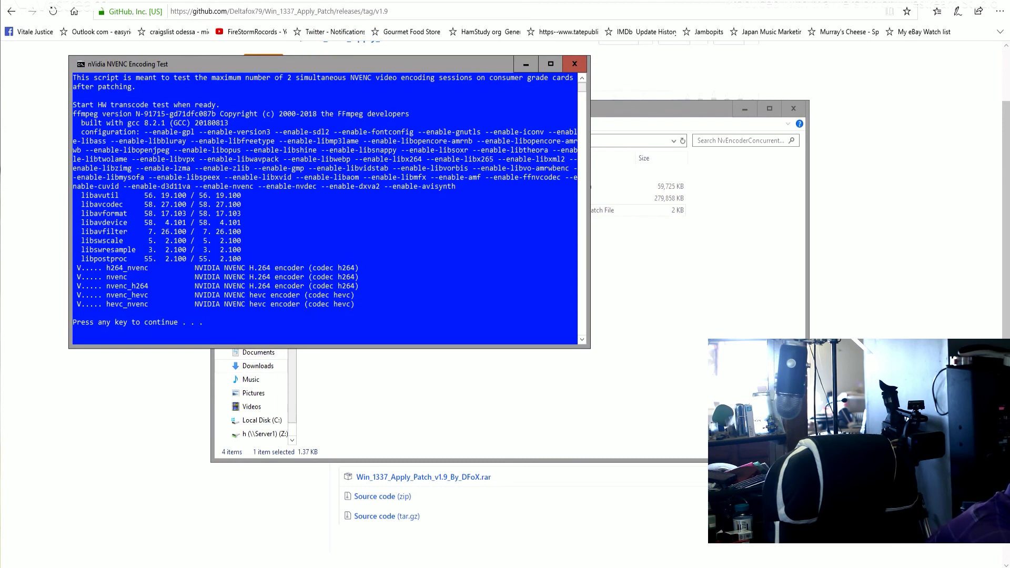
{"action": "key", "text": "Return"}
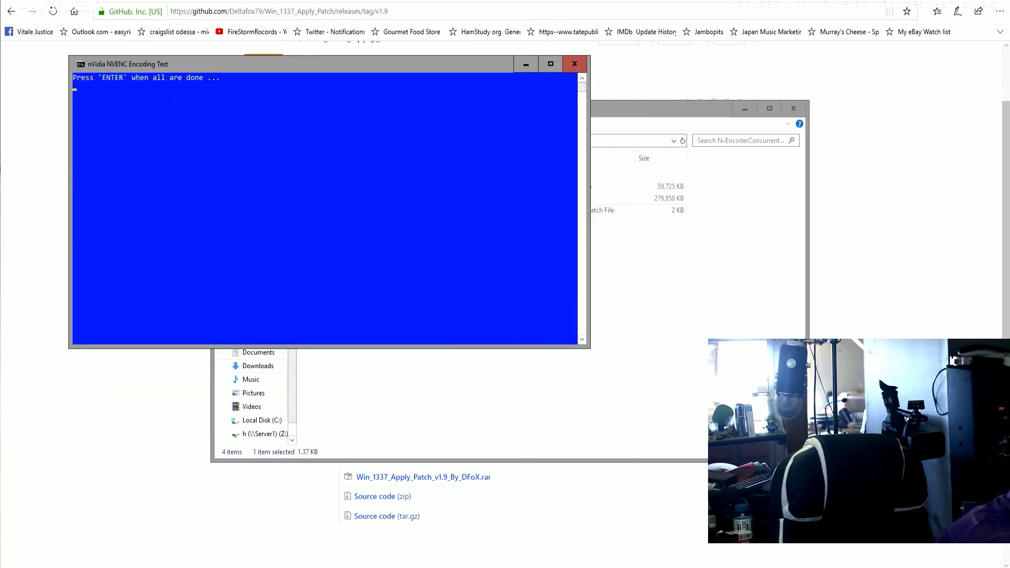
{"action": "key", "text": "Return"}
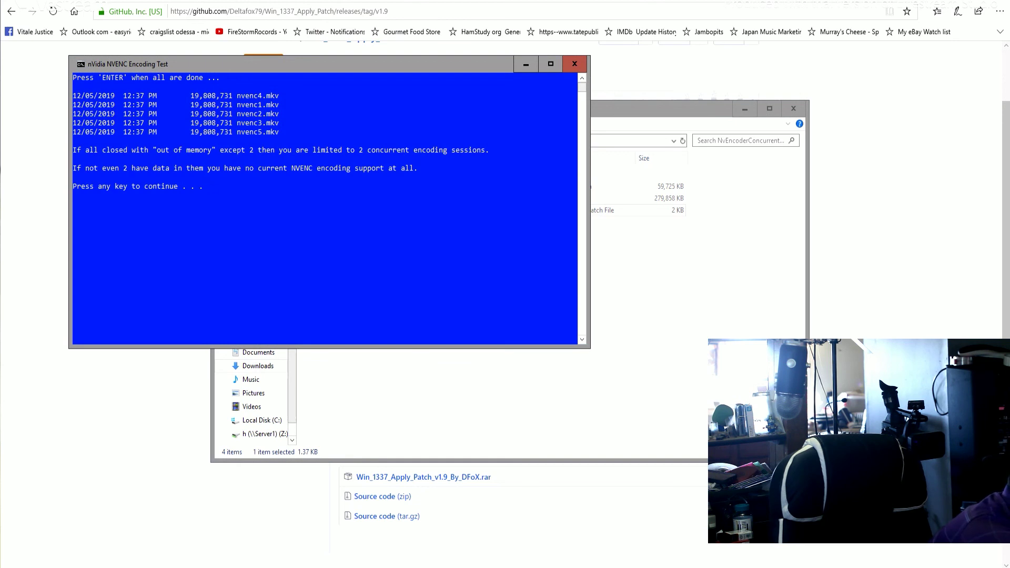
{"action": "key", "text": "Return"}
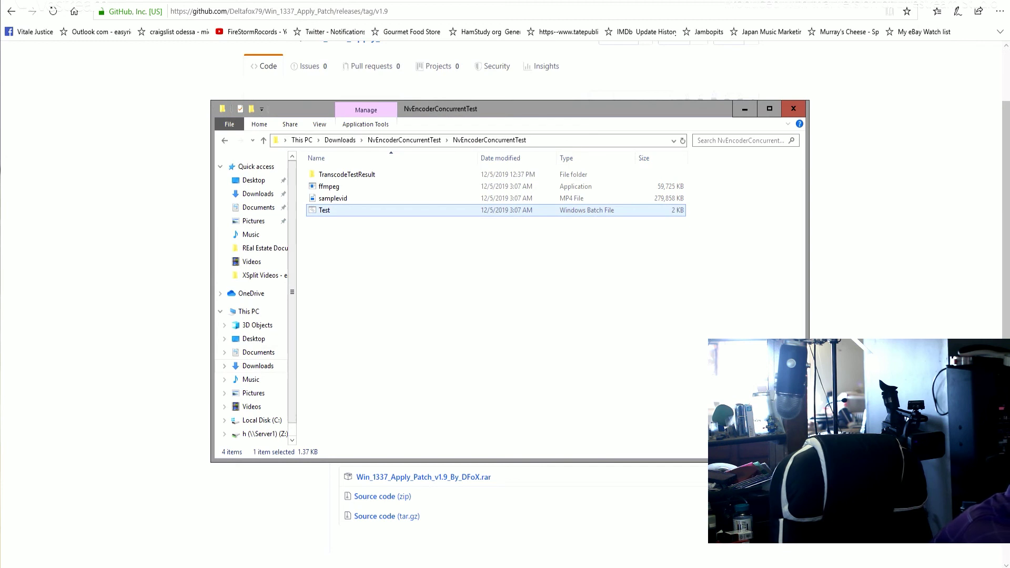
{"action": "key", "text": "Home"}
{"action": "key", "text": "Return"}
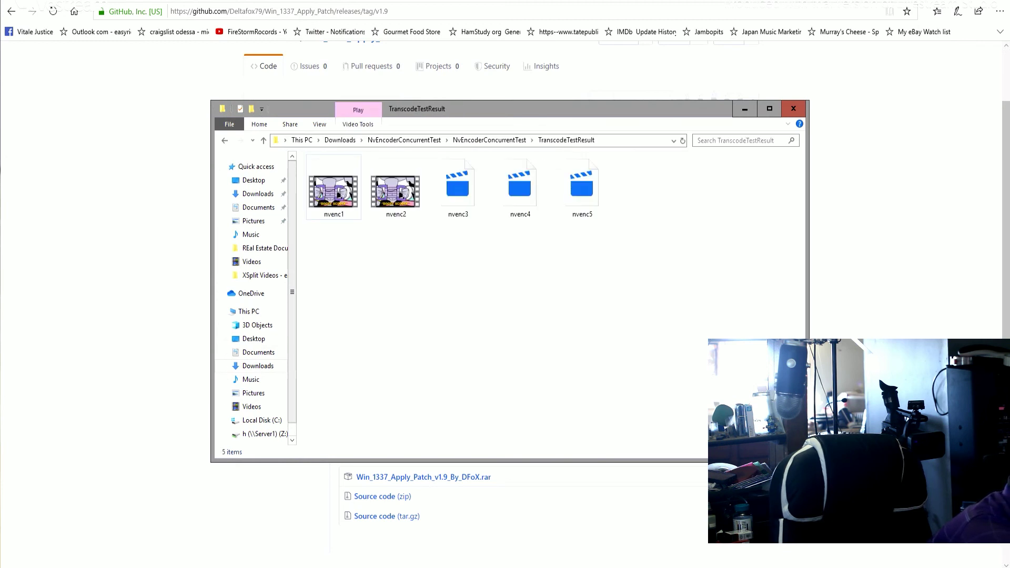